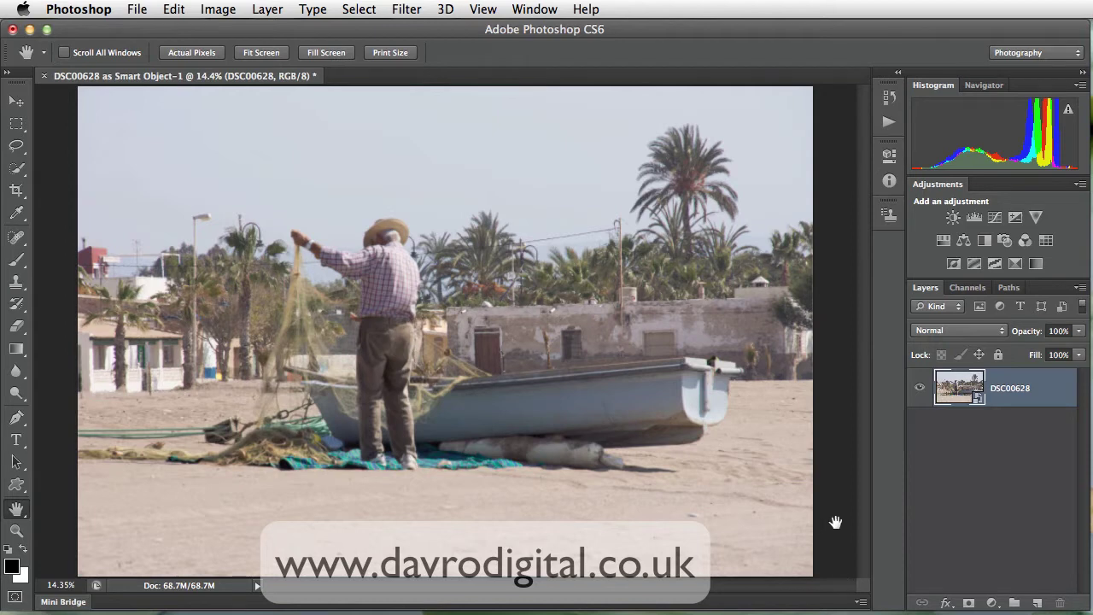
double_click(975, 406)
drag(467, 314, 550, 382)
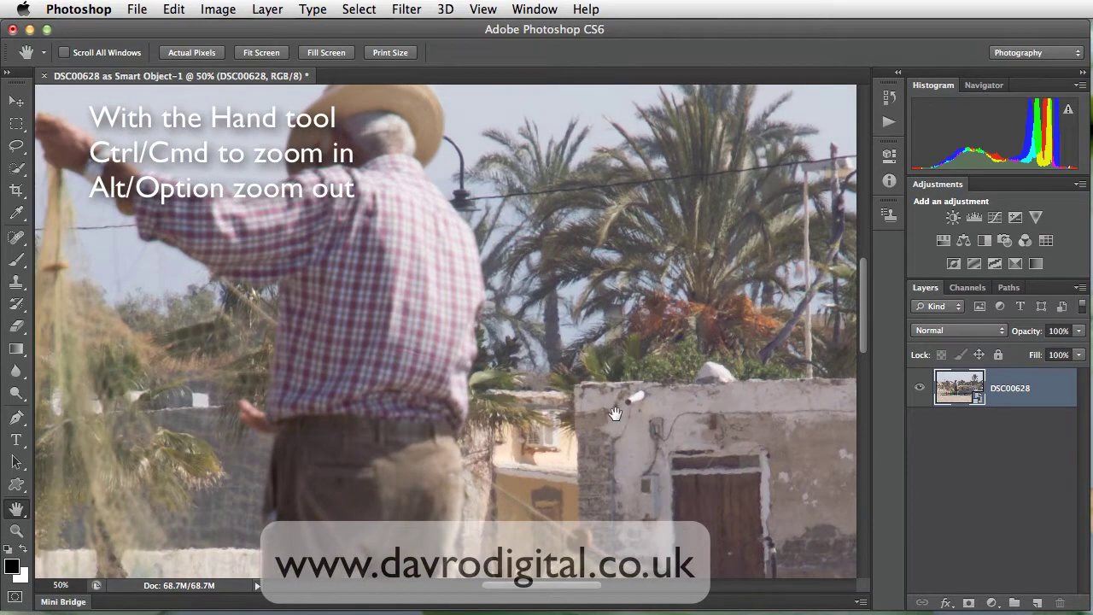
alt+click(451, 351)
alt+click(456, 350)
alt+click(456, 350)
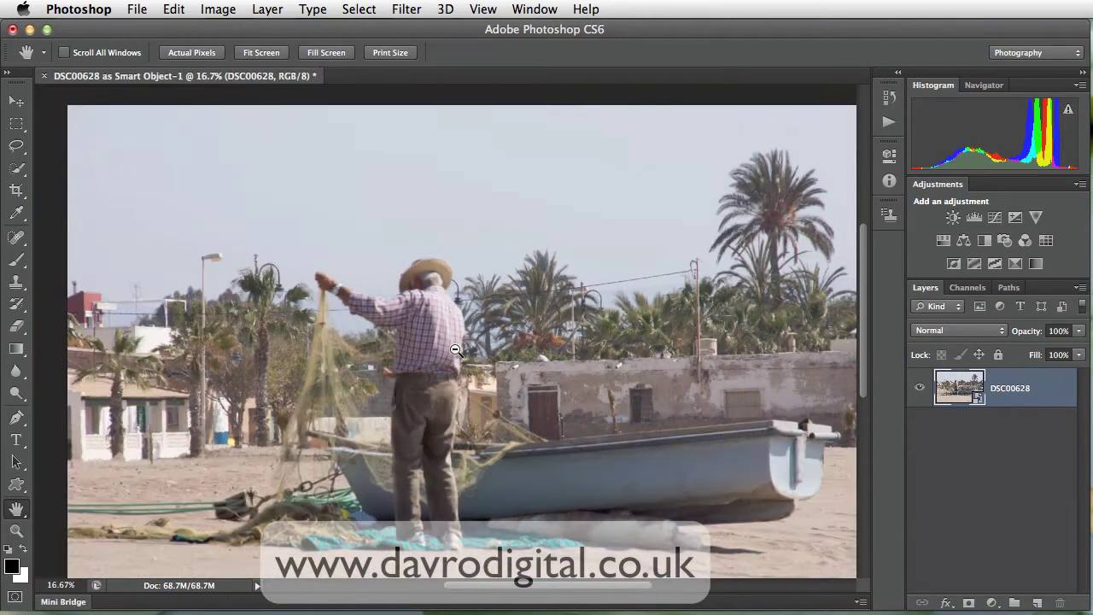
alt+click(455, 349)
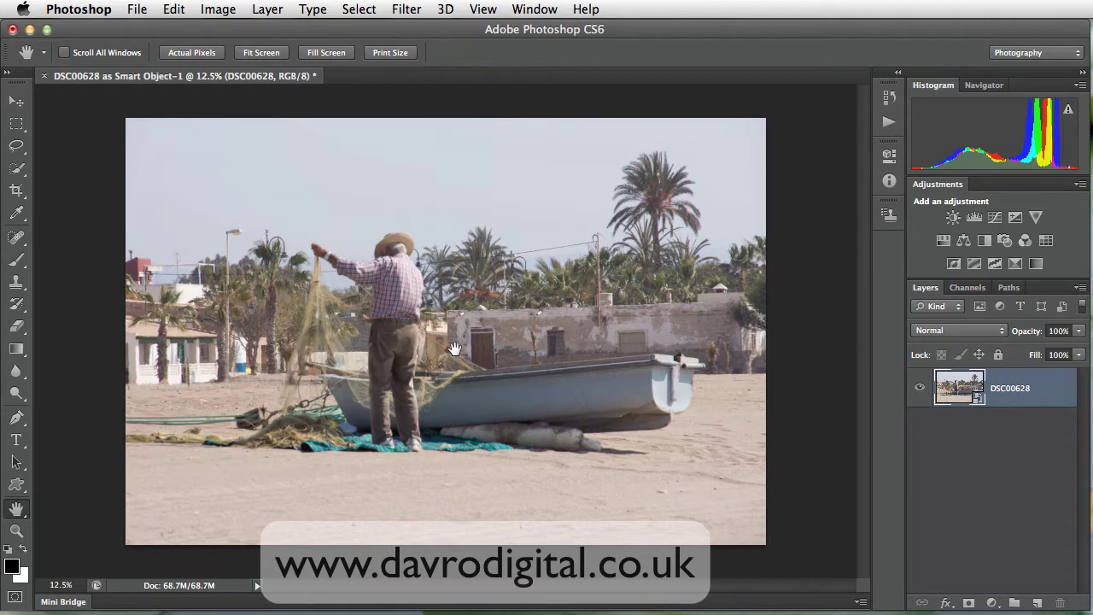
Open the Oil Paint filter for the DSC00628 layer and inspect its preview at 100% around the man's hat and the palms
click(403, 11)
click(426, 150)
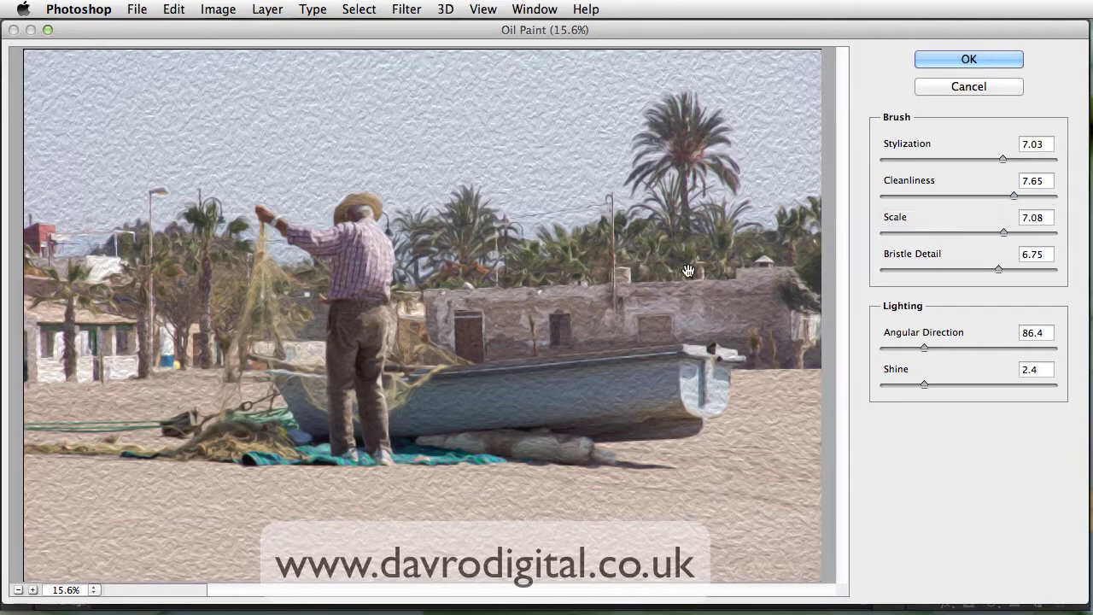
right_click(542, 198)
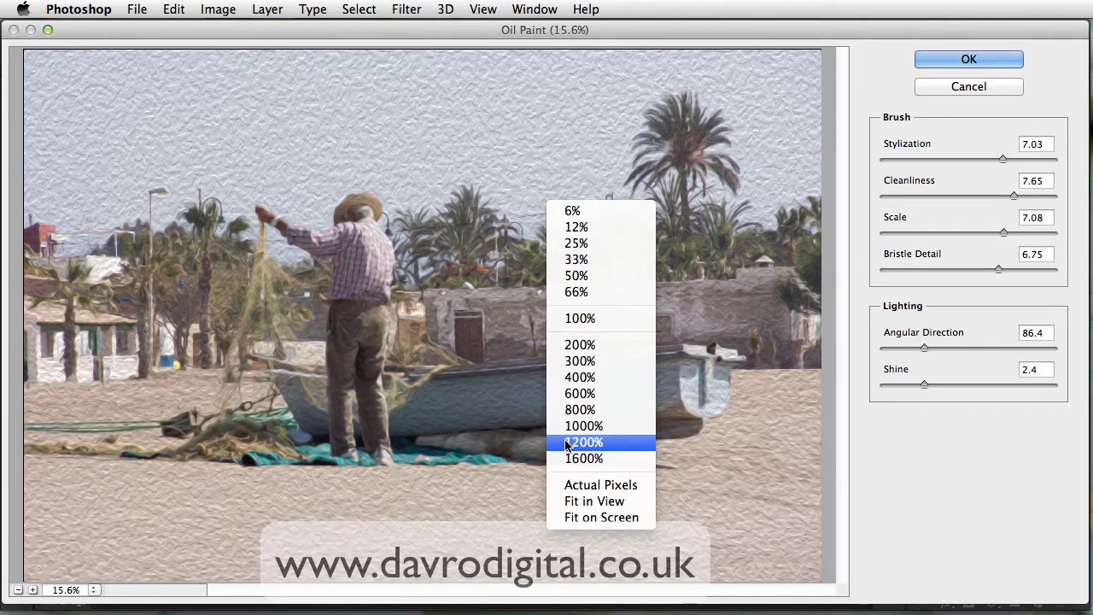
click(578, 323)
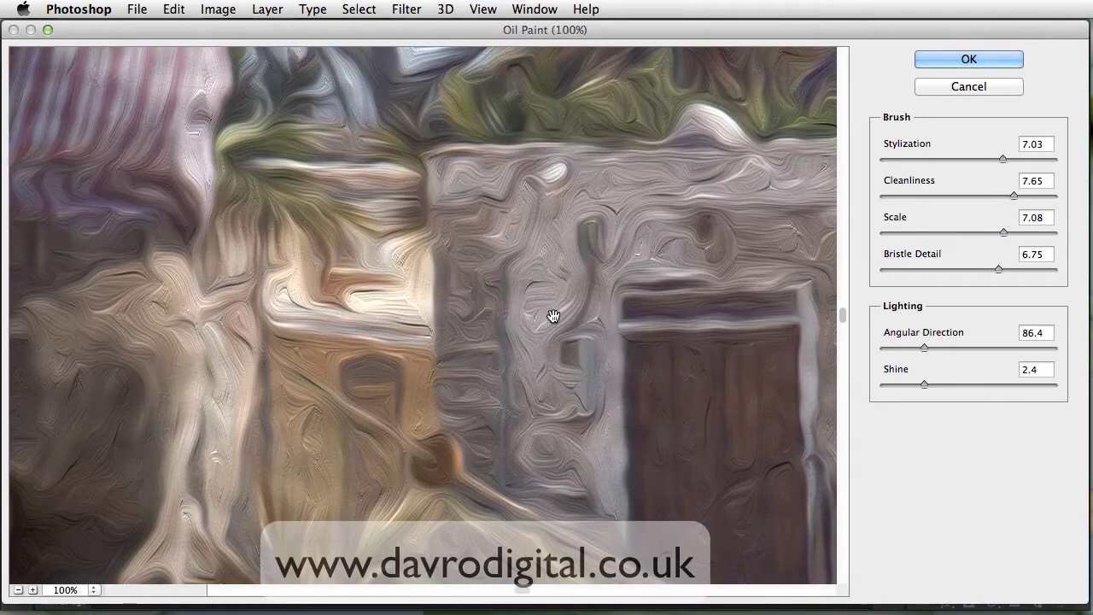
mouse_move(553, 316)
mouse_down()
mouse_move(641, 446)
mouse_move(644, 500)
mouse_up()
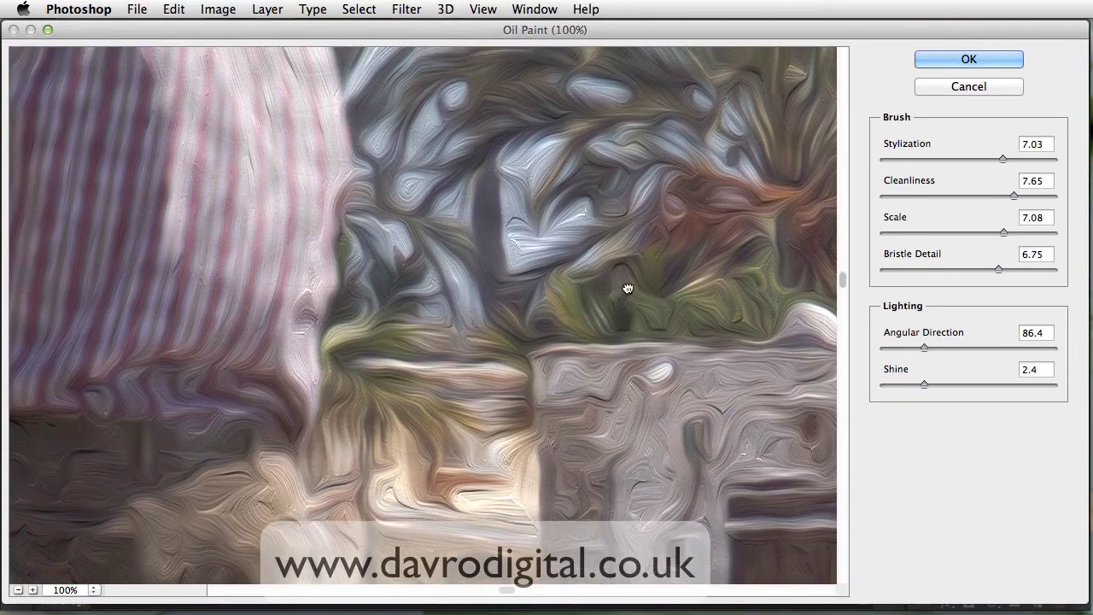
drag(628, 289, 656, 451)
drag(590, 312, 558, 378)
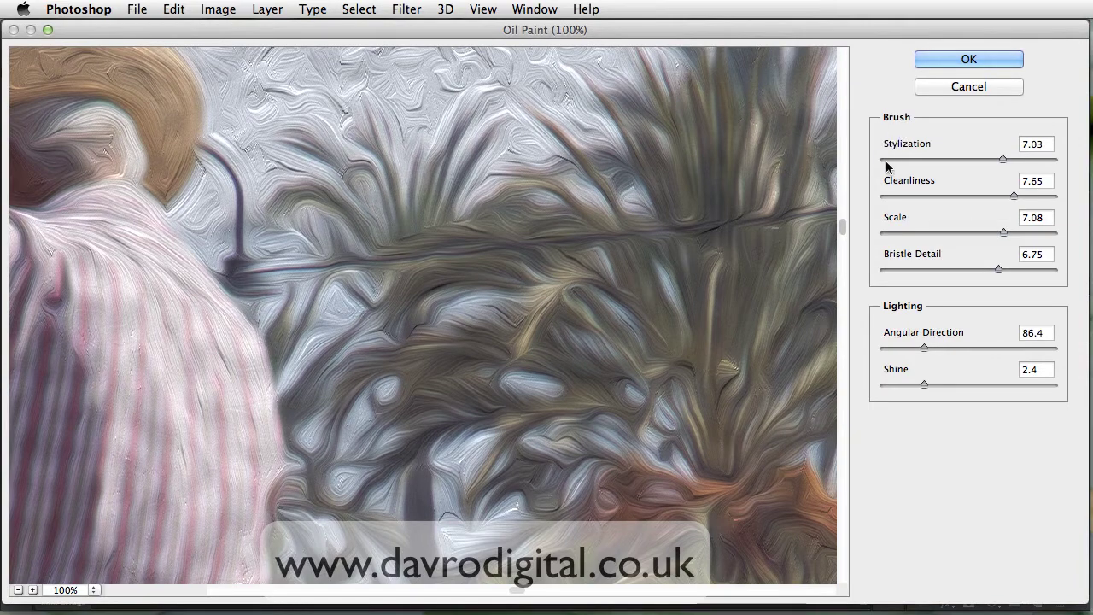
Try a brush Stylization of 0.4 on the Oil Paint preview, and settle on 7.18
click(887, 158)
drag(418, 178, 584, 225)
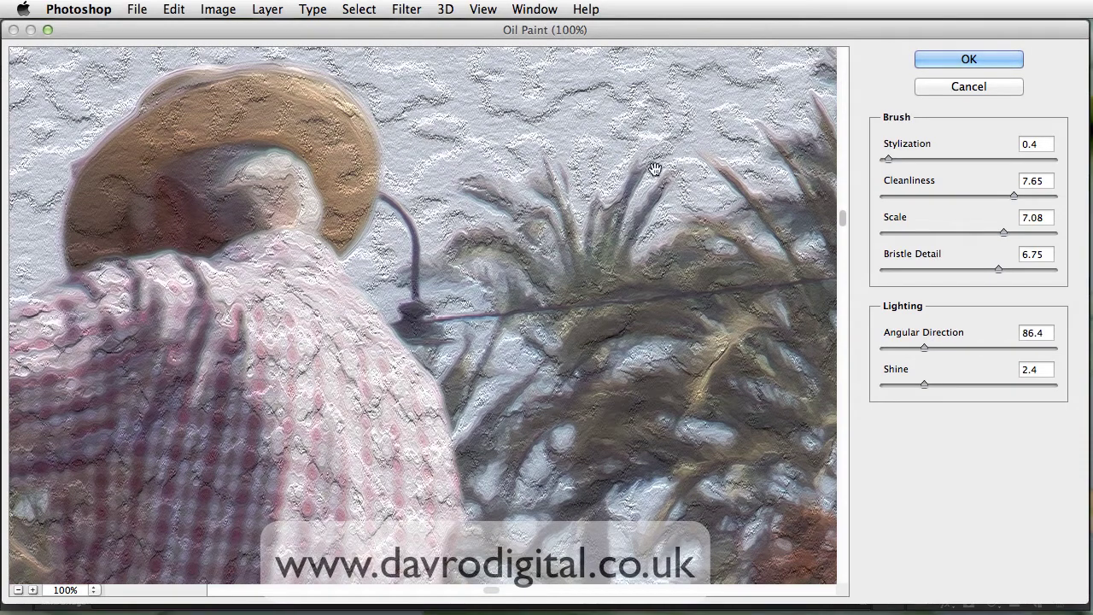
drag(890, 159, 1005, 162)
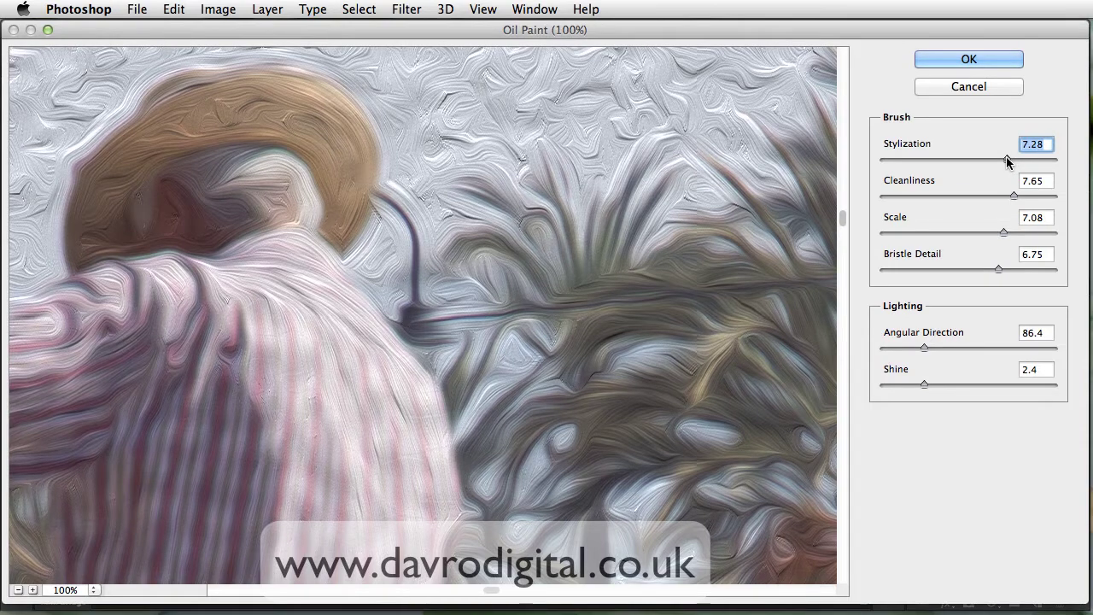
Compare brush Cleanliness at 0.05, 4.45 and 10 on the hat, shirt and palms, and settle on 6.15
click(882, 196)
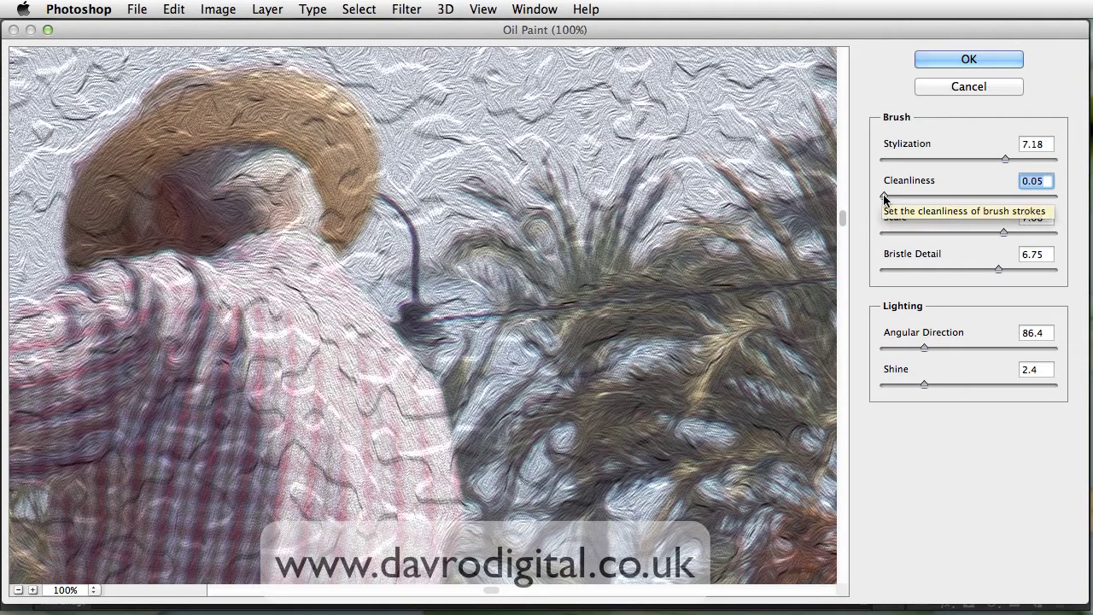
drag(555, 214, 503, 159)
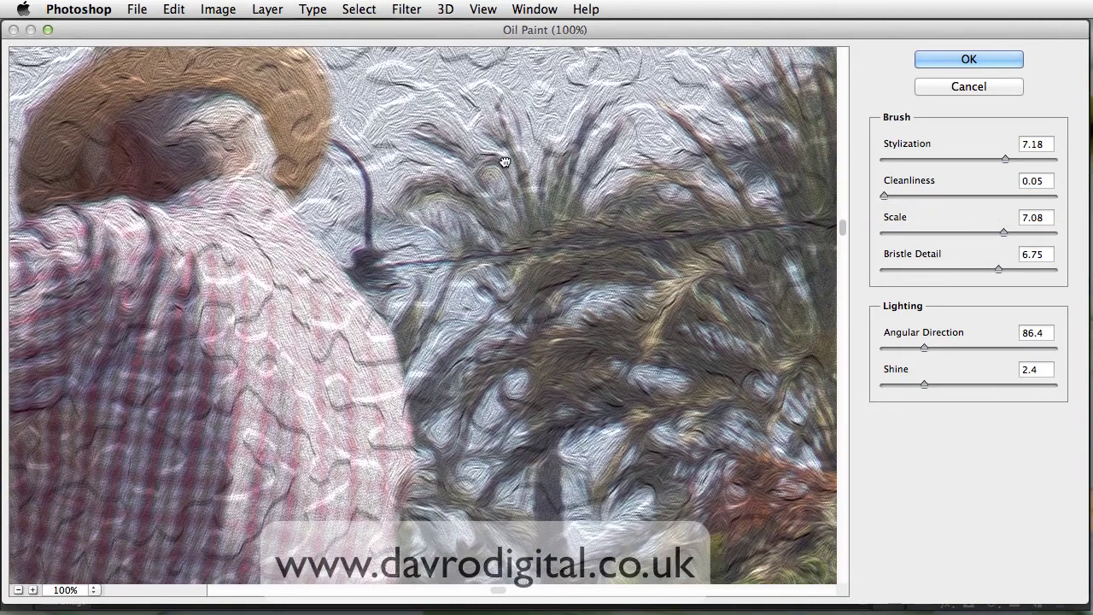
click(959, 195)
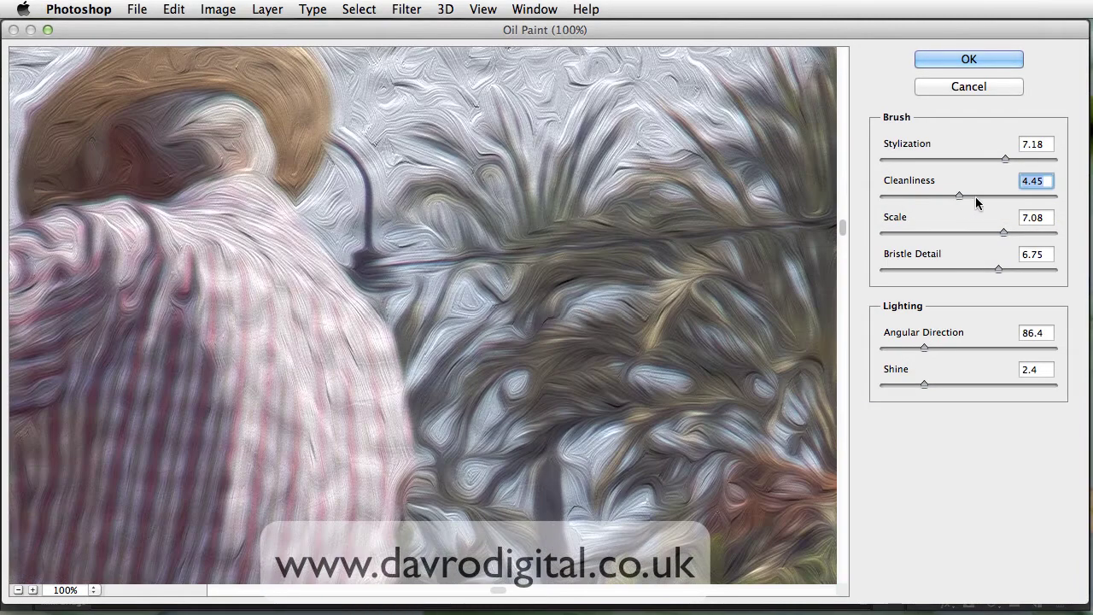
click(1055, 196)
drag(585, 248, 632, 383)
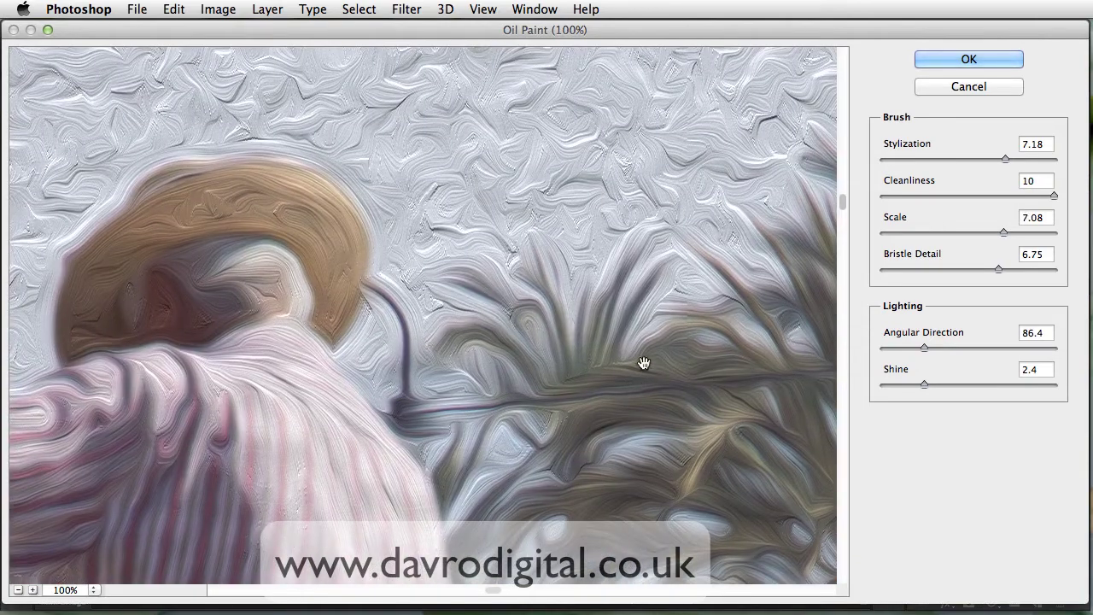
mouse_move(629, 337)
mouse_down()
mouse_move(546, 385)
mouse_move(665, 347)
mouse_up()
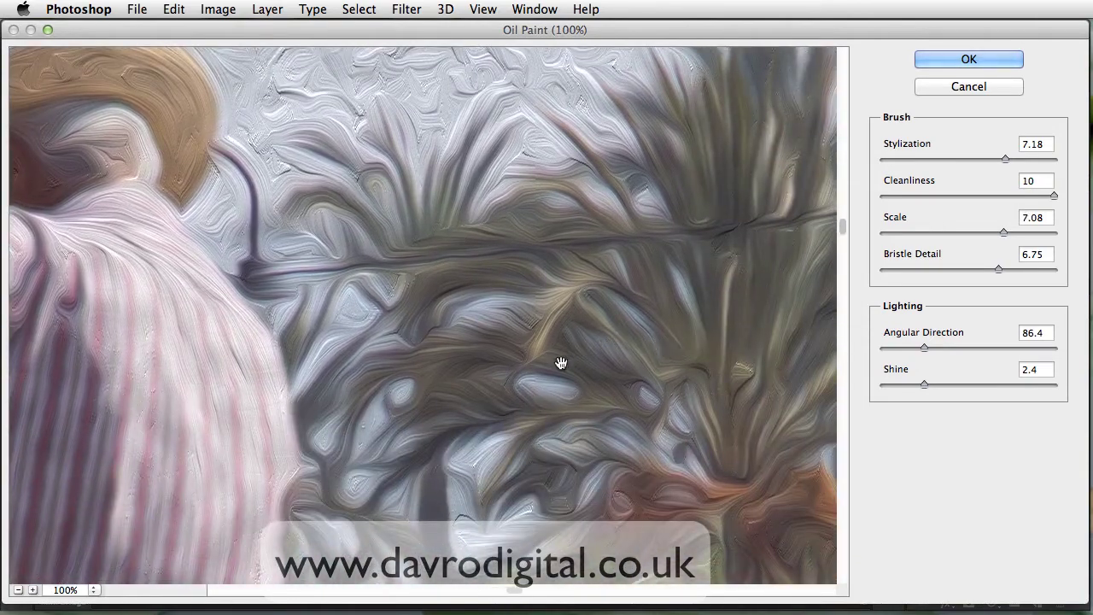
mouse_move(594, 365)
mouse_down()
mouse_move(578, 254)
mouse_move(680, 346)
mouse_move(520, 42)
mouse_move(592, 173)
mouse_move(707, 283)
mouse_up()
drag(982, 195, 987, 198)
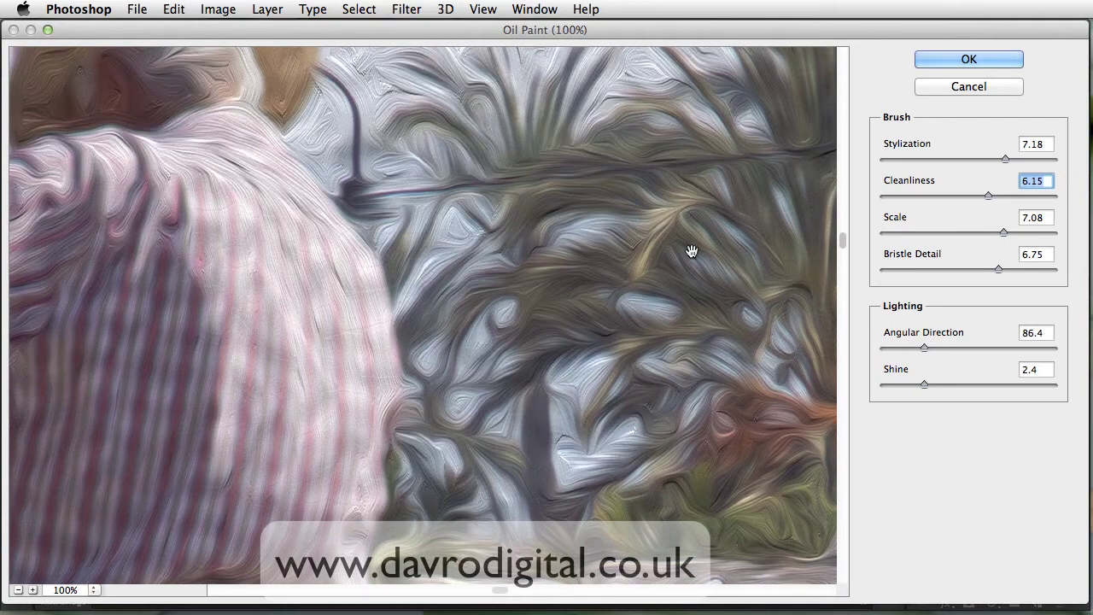
drag(510, 283, 509, 407)
drag(516, 341, 507, 383)
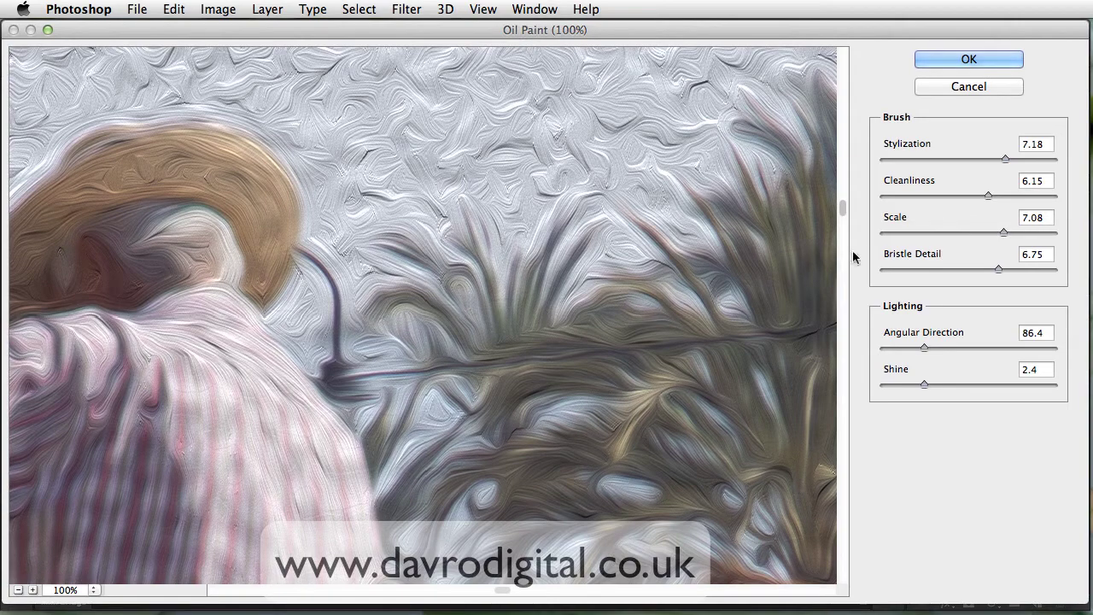
Compare brush Scale at 0.1 and 7.18, and settle on 3.47
click(884, 234)
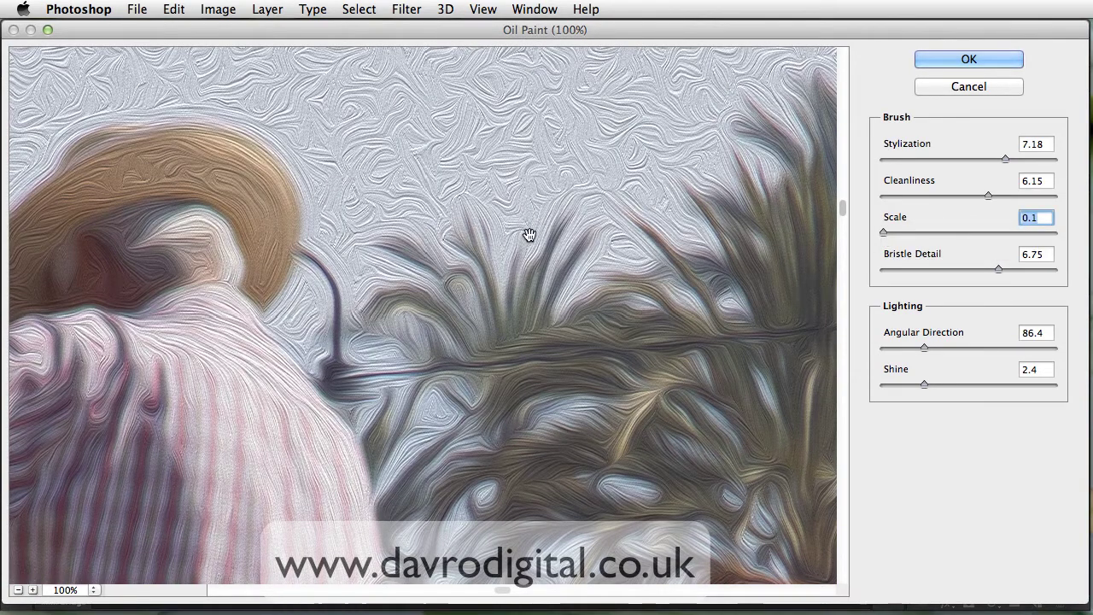
drag(967, 230, 1005, 234)
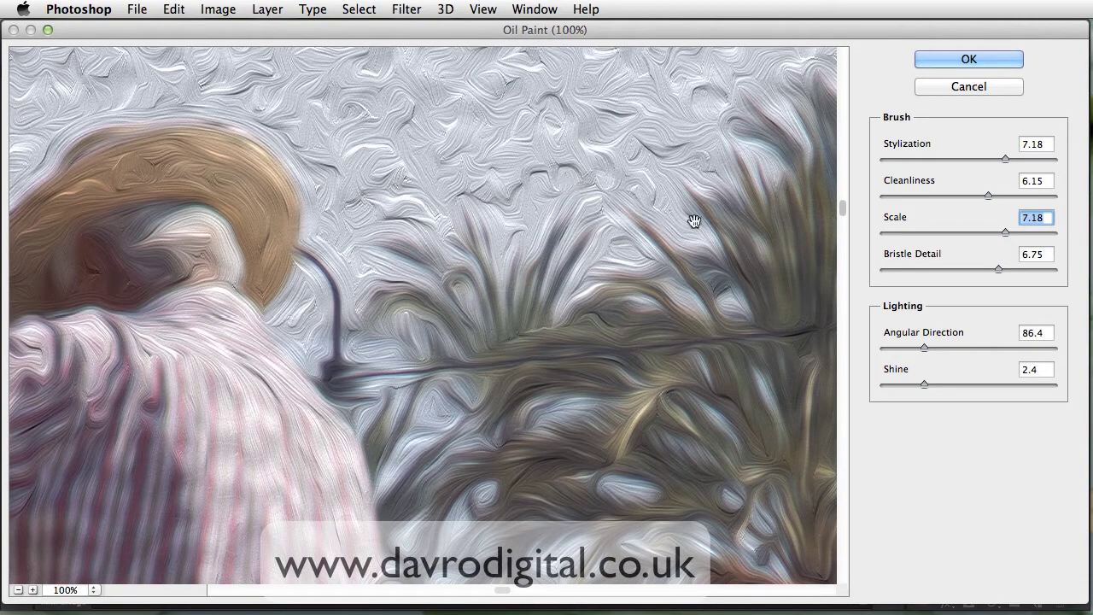
drag(941, 230, 939, 232)
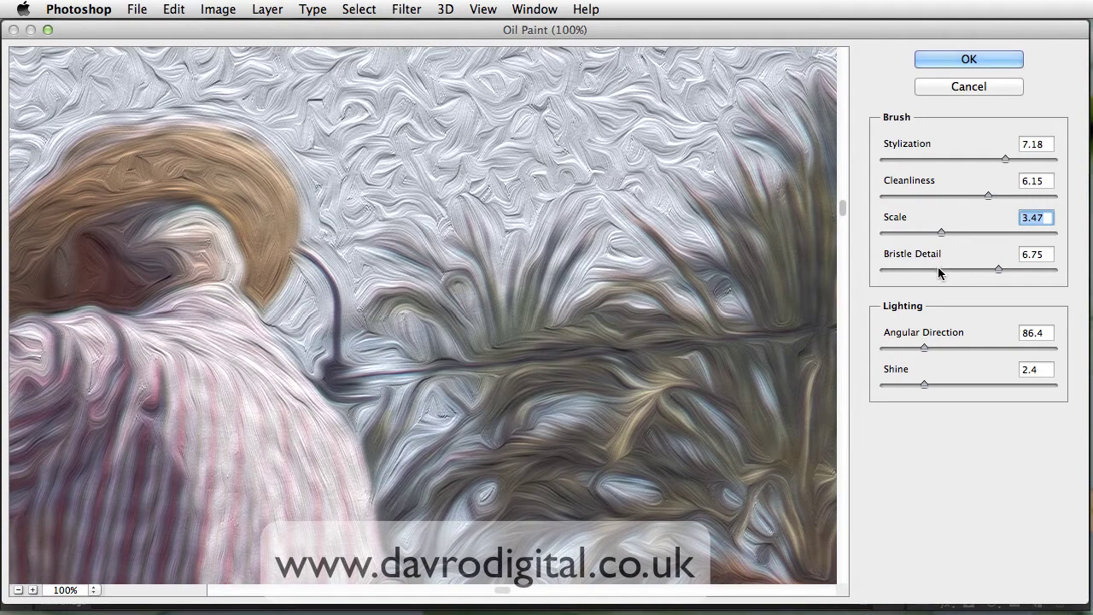
Compare Bristle Detail at 0 and 5.3 on the sky and palms, and settle on 6.2
drag(906, 271, 881, 271)
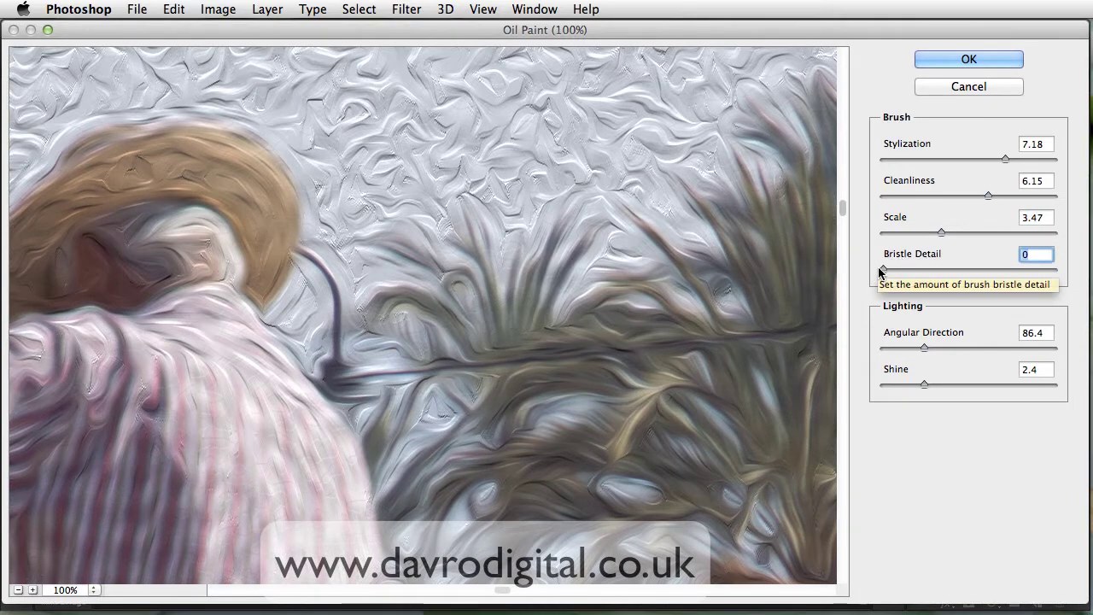
mouse_move(661, 283)
mouse_down()
mouse_move(658, 355)
mouse_move(685, 381)
mouse_up()
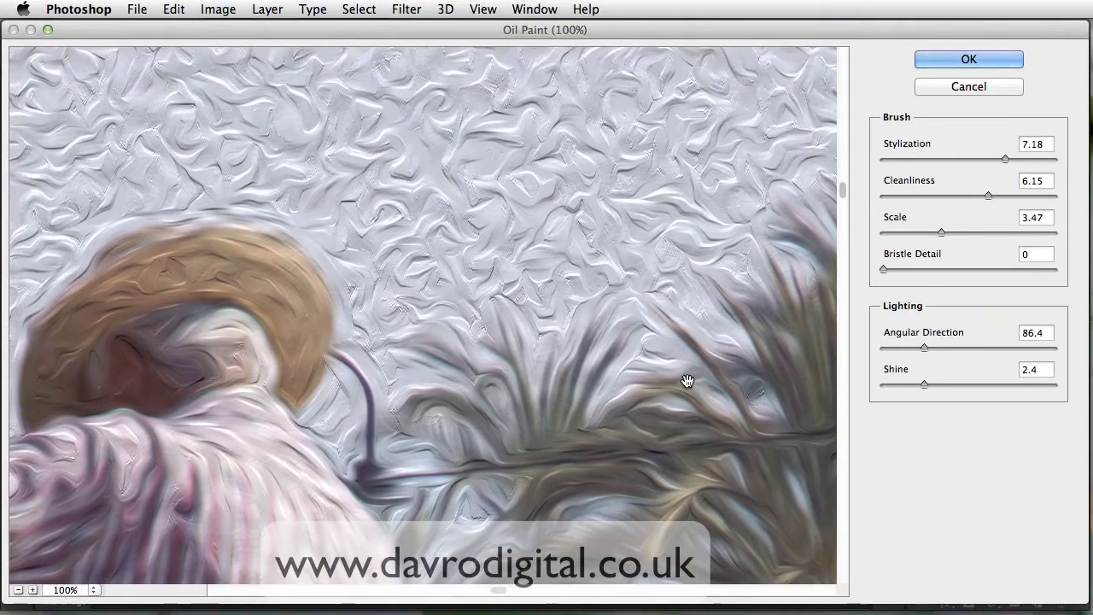
click(973, 270)
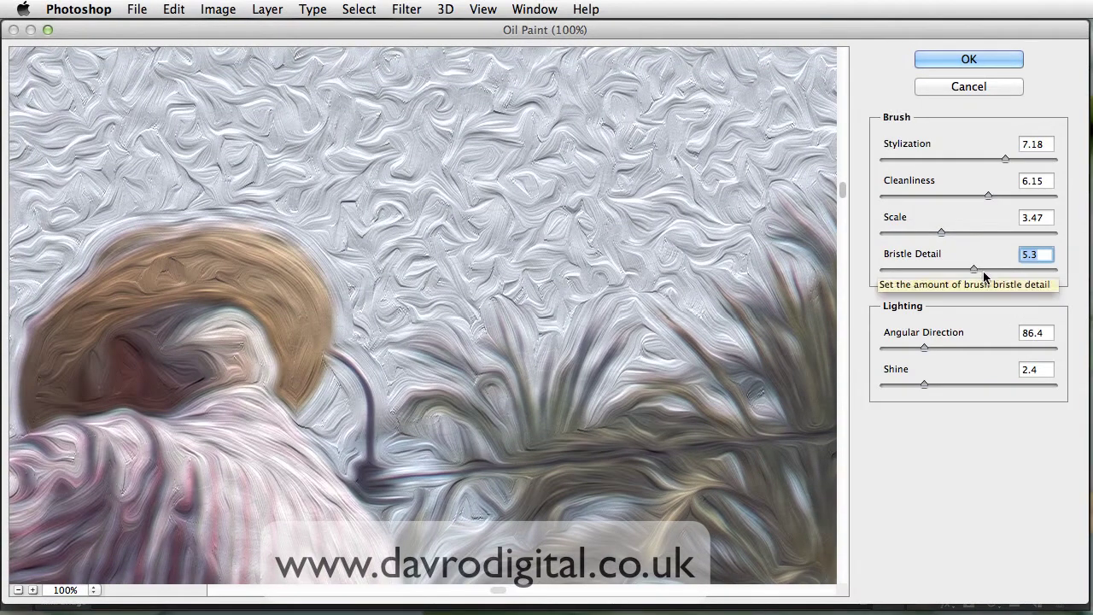
drag(983, 270, 989, 270)
drag(712, 295, 715, 256)
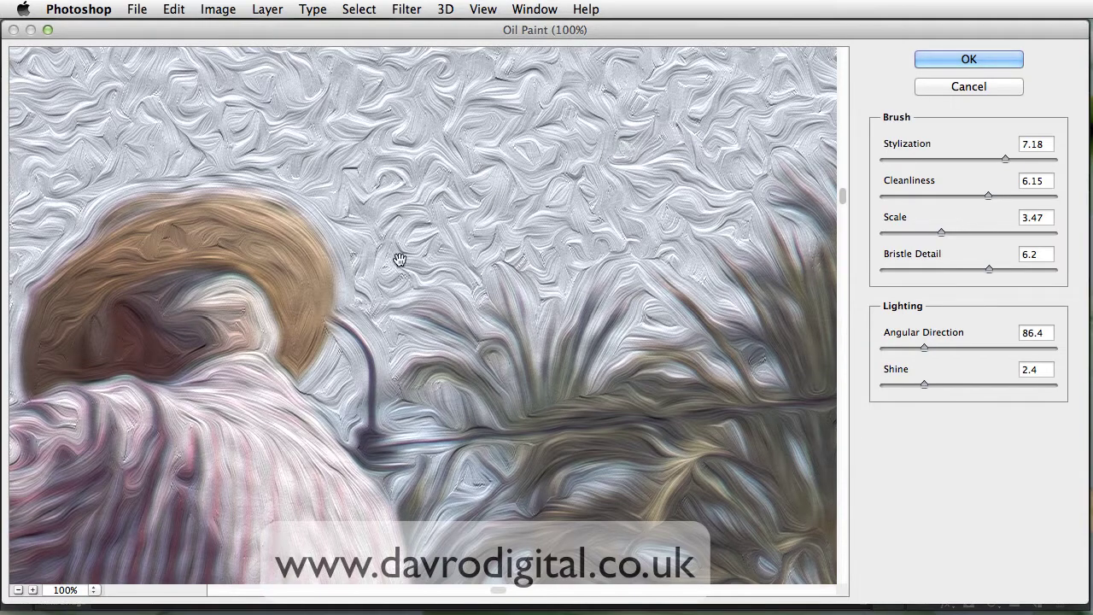
Fit the whole photo in the filter preview and set the lighting's Angular Direction to 118.8
click(94, 590)
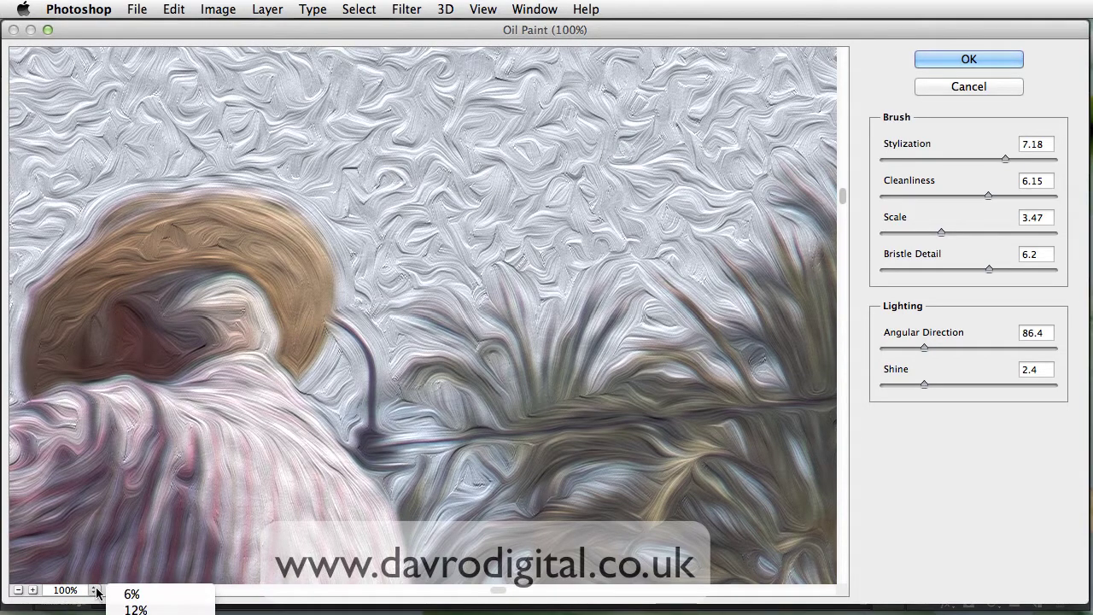
right_click(522, 74)
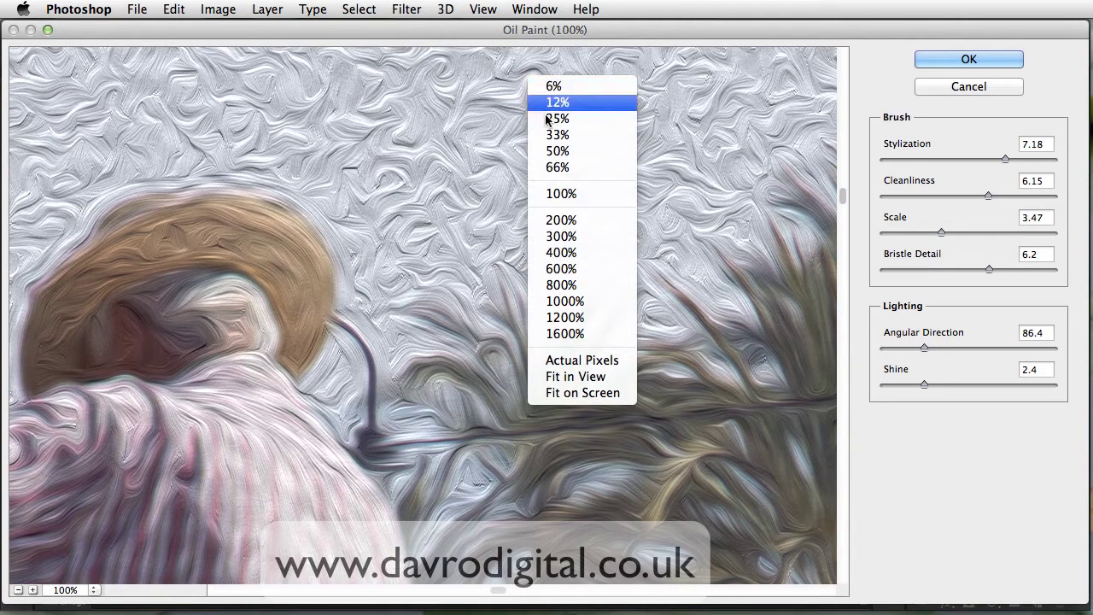
click(566, 377)
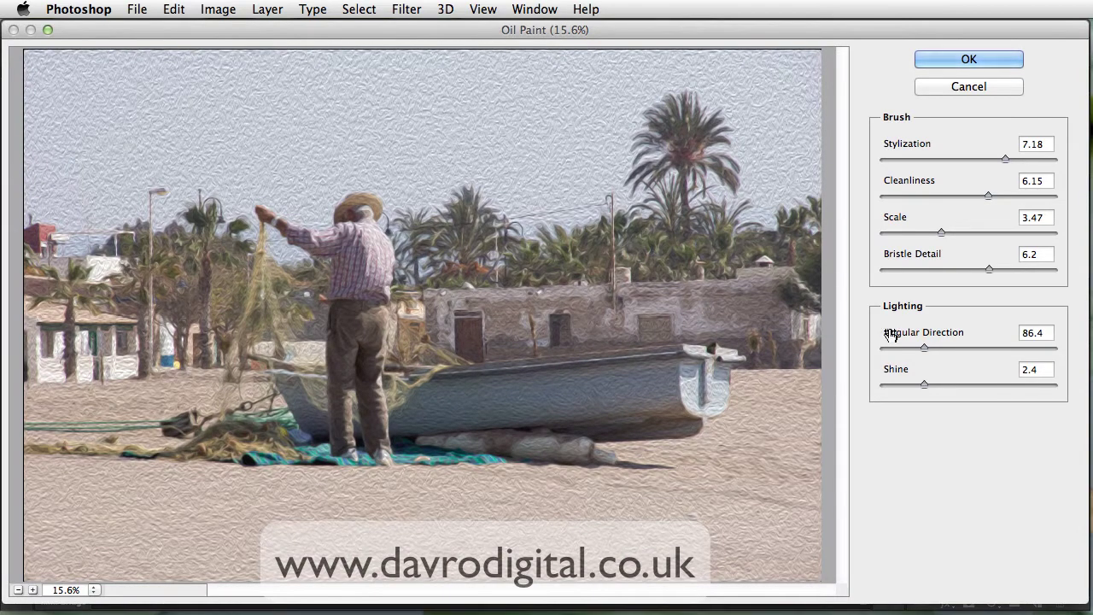
mouse_move(925, 350)
mouse_down()
mouse_move(884, 350)
mouse_move(995, 350)
mouse_move(940, 347)
mouse_up()
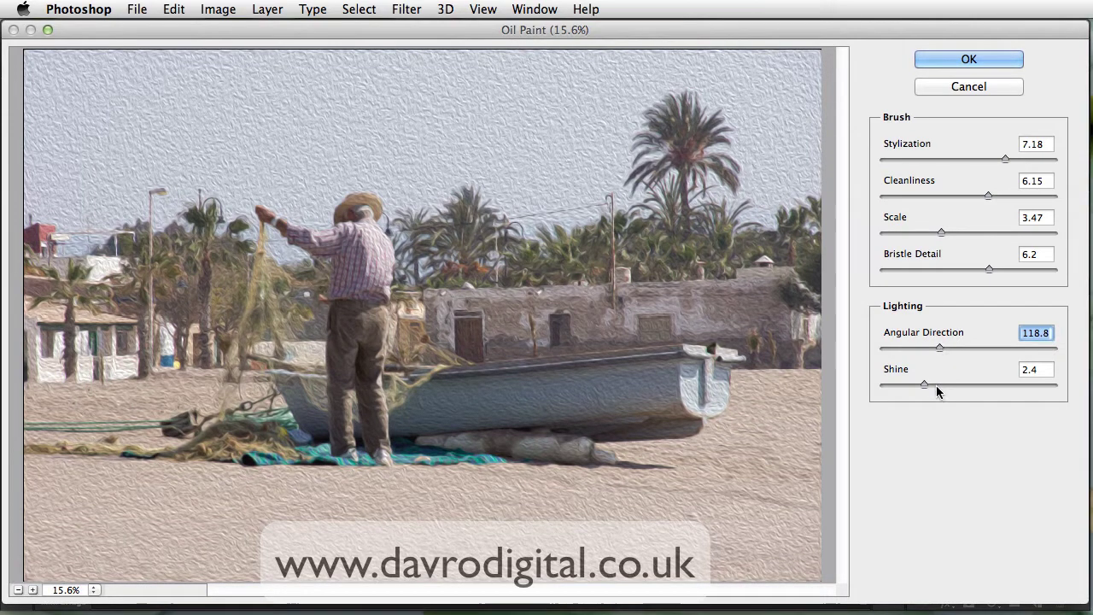
Set the lighting Shine to 2.95, checking the preview at 100%, and apply the Oil Paint filter
mouse_move(931, 385)
mouse_down()
mouse_move(1033, 385)
mouse_move(881, 385)
mouse_move(936, 383)
mouse_up()
right_click(535, 196)
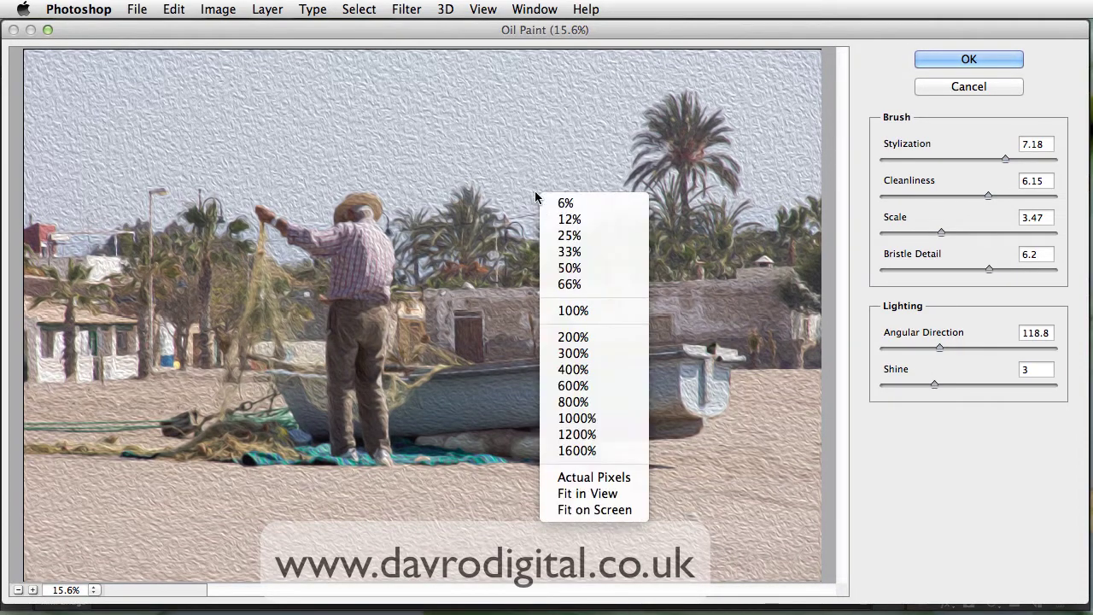
click(587, 310)
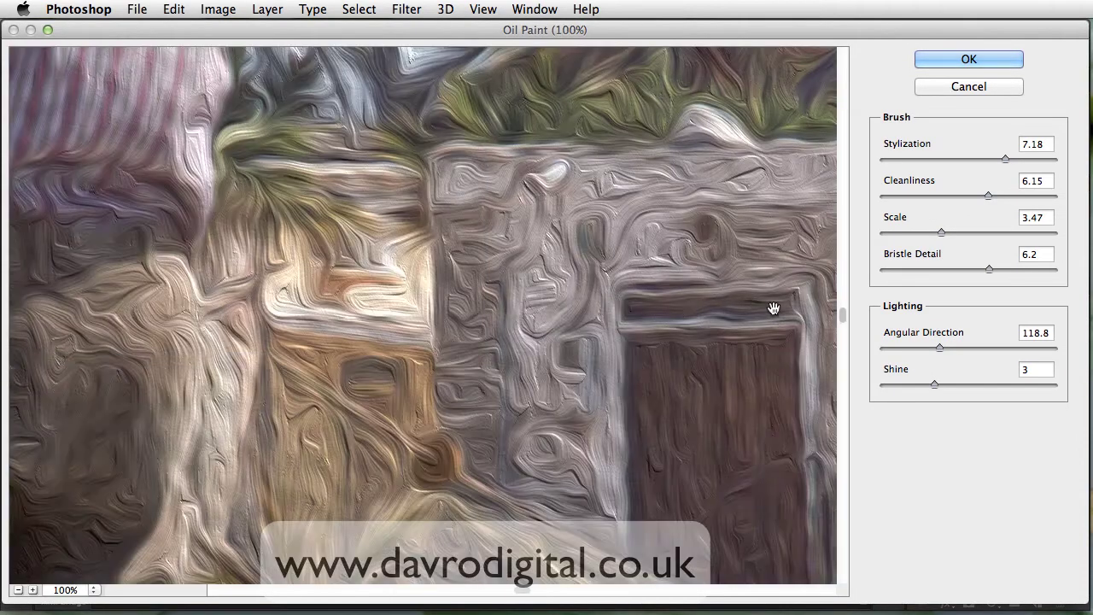
mouse_move(933, 383)
mouse_down()
mouse_move(955, 384)
mouse_move(930, 378)
mouse_up()
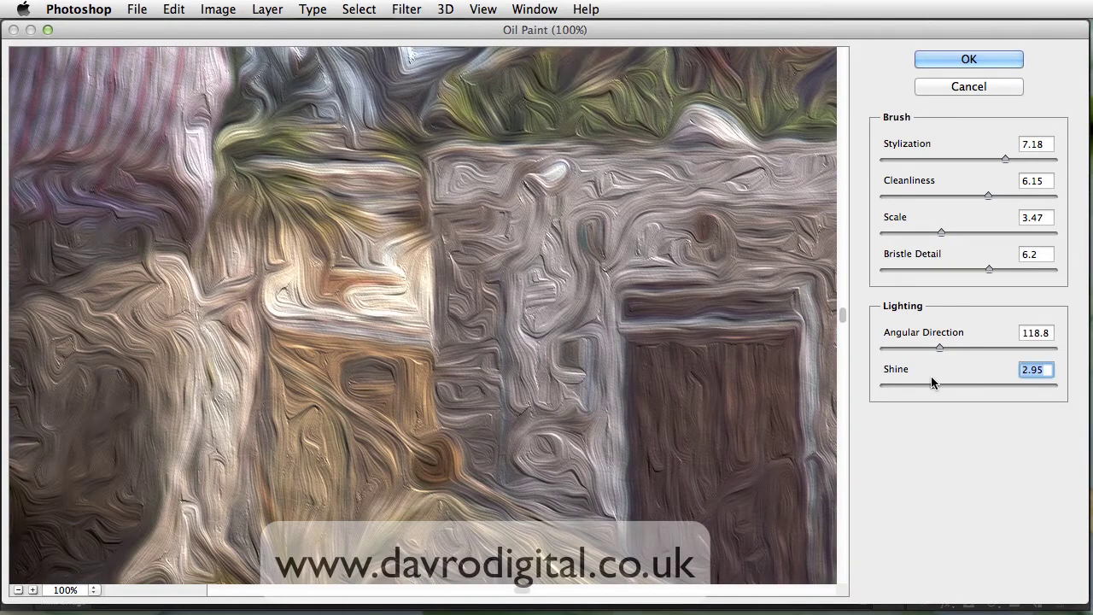
mouse_move(492, 202)
mouse_down()
mouse_move(475, 244)
mouse_move(553, 493)
mouse_up()
drag(478, 332, 585, 437)
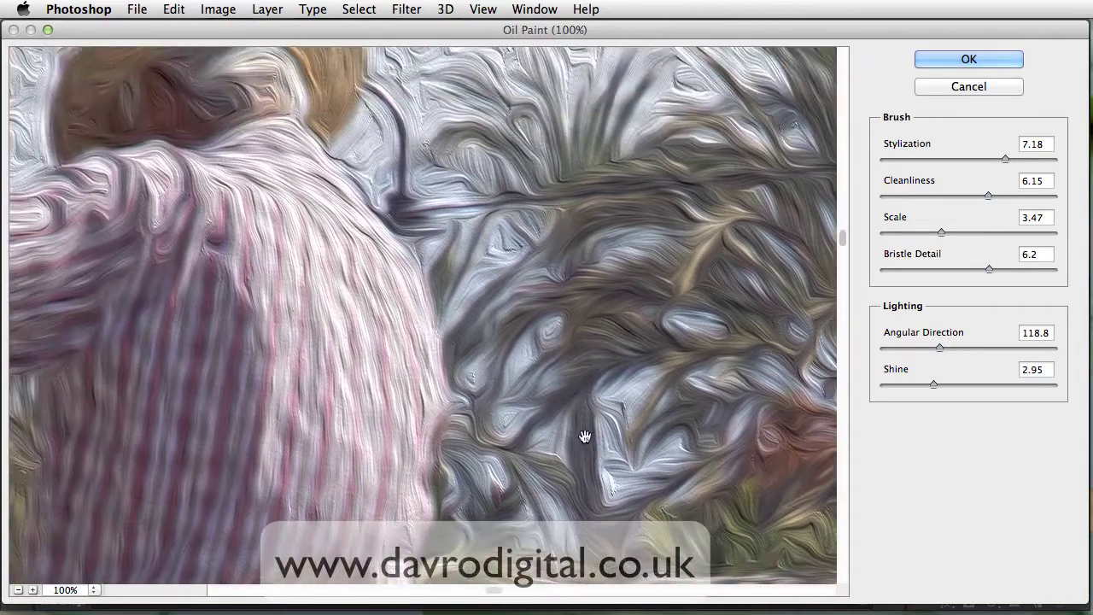
click(957, 58)
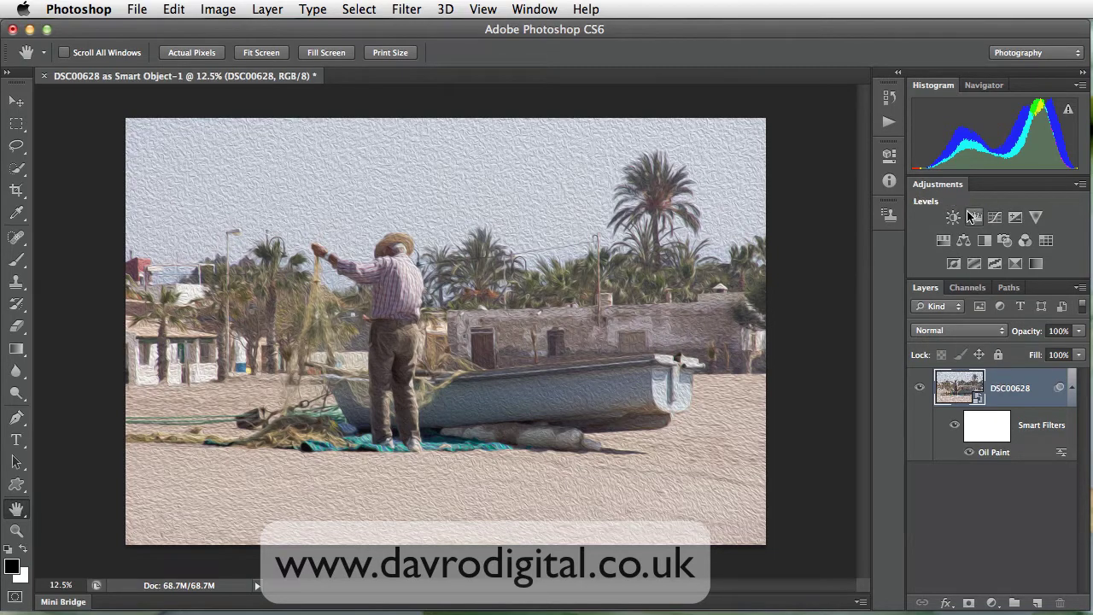
Add a Vibrance adjustment layer above the painting with Vibrance +29 and Saturation +8
click(1036, 219)
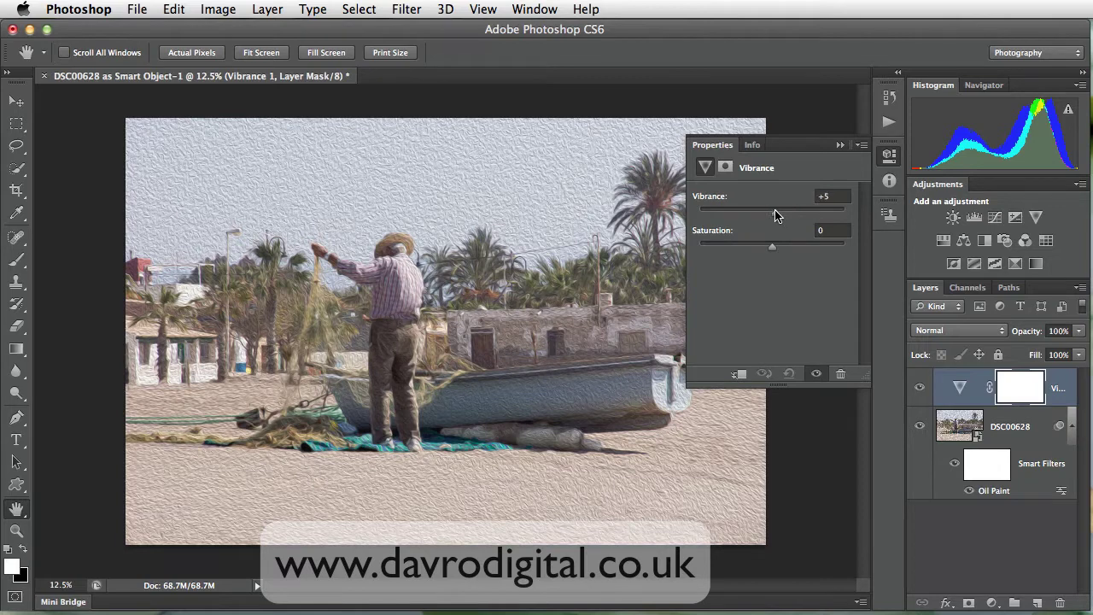
drag(775, 214, 793, 214)
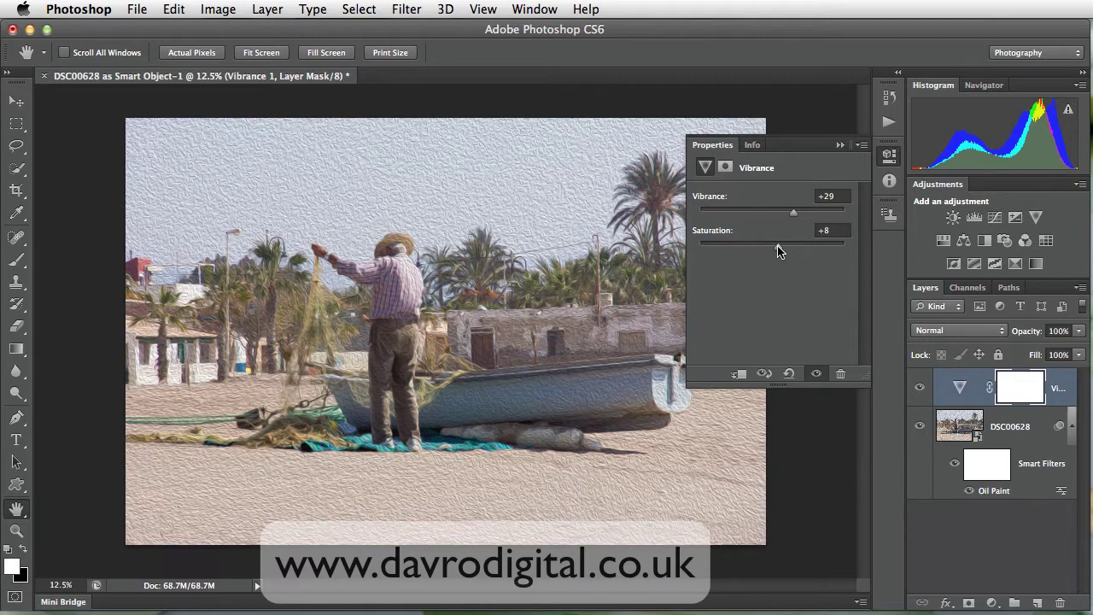
click(839, 146)
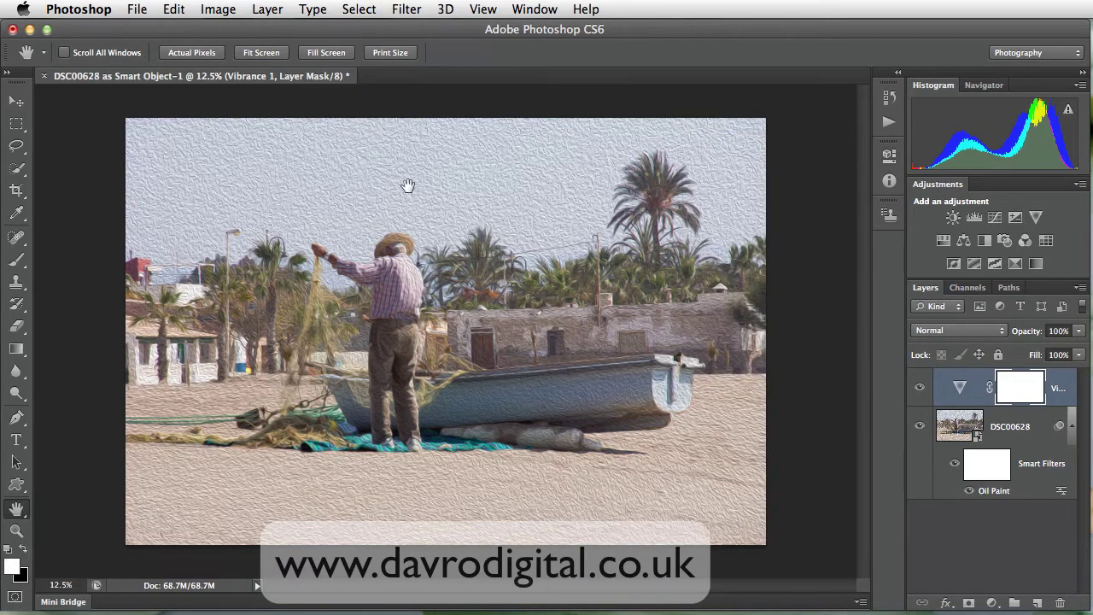
Select a rectangle slightly inside the photo's edges and add a Hue/Saturation adjustment layer from it with Lightness +29
drag(16, 124, 83, 123)
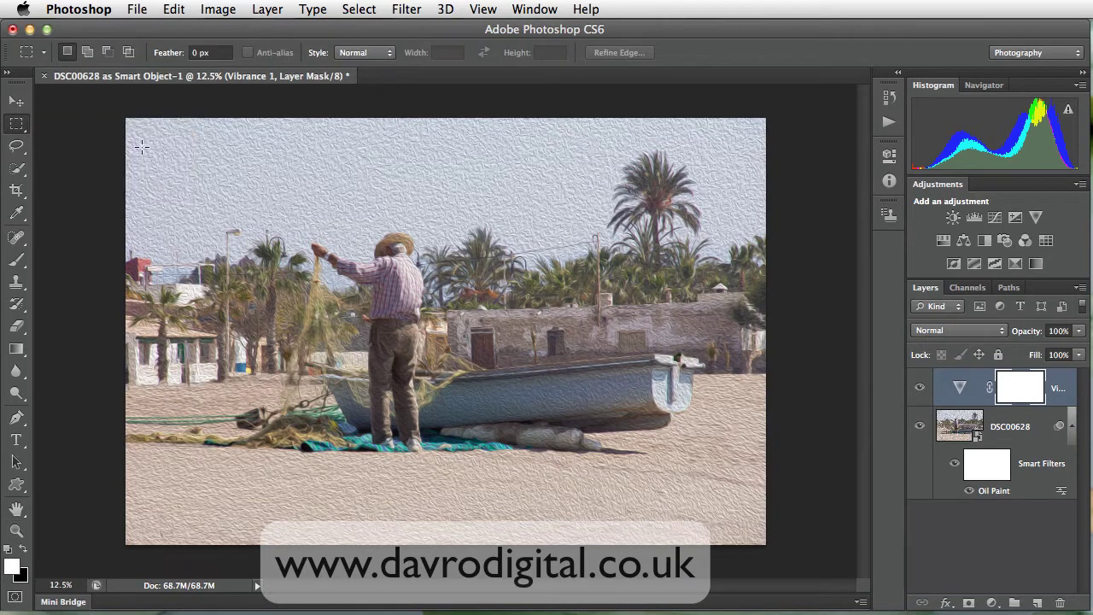
drag(238, 193, 730, 508)
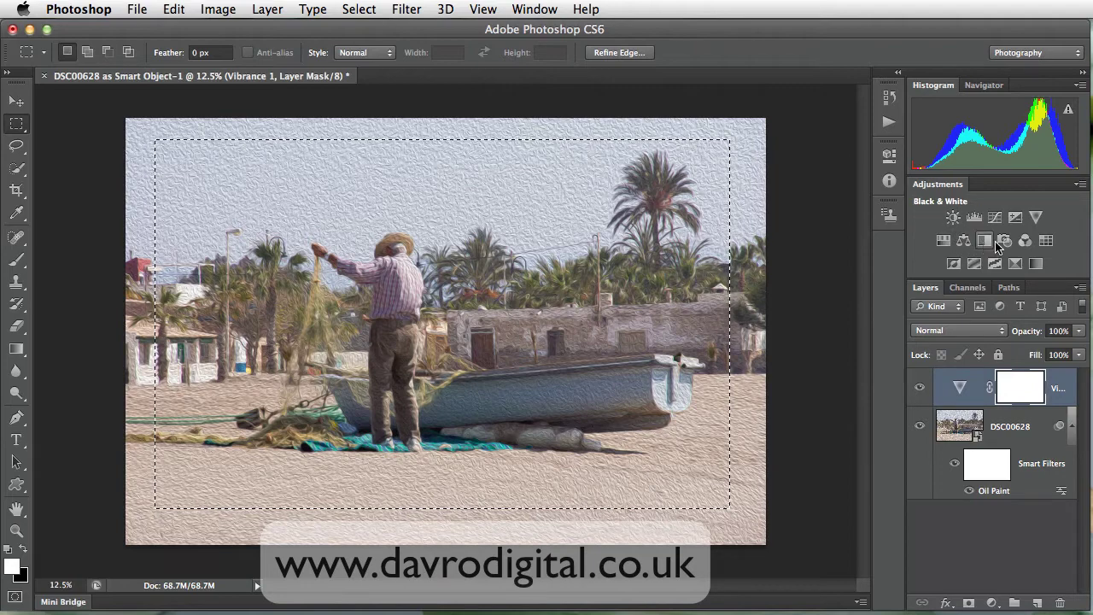
click(944, 246)
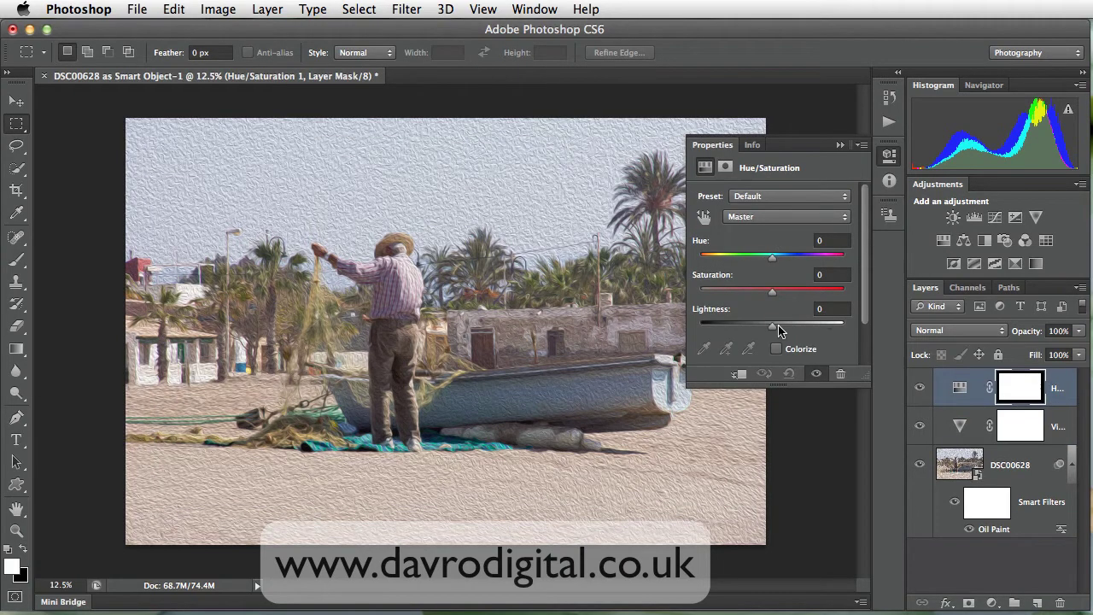
drag(773, 331, 787, 333)
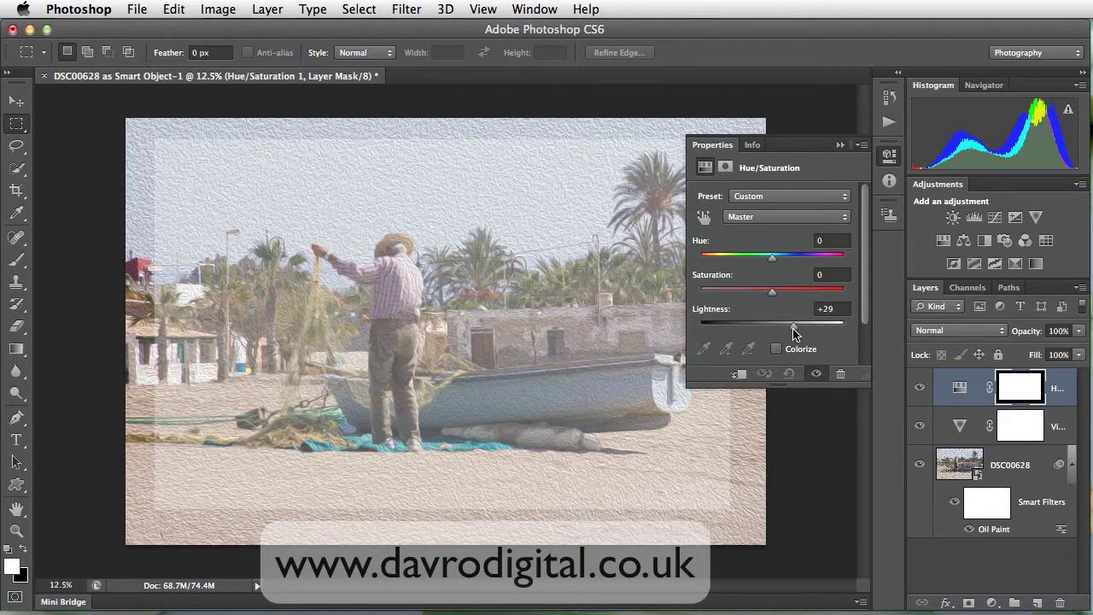
Invert the Hue/Saturation layer mask so it affects only the border, and feather it by 84.3 px
click(725, 171)
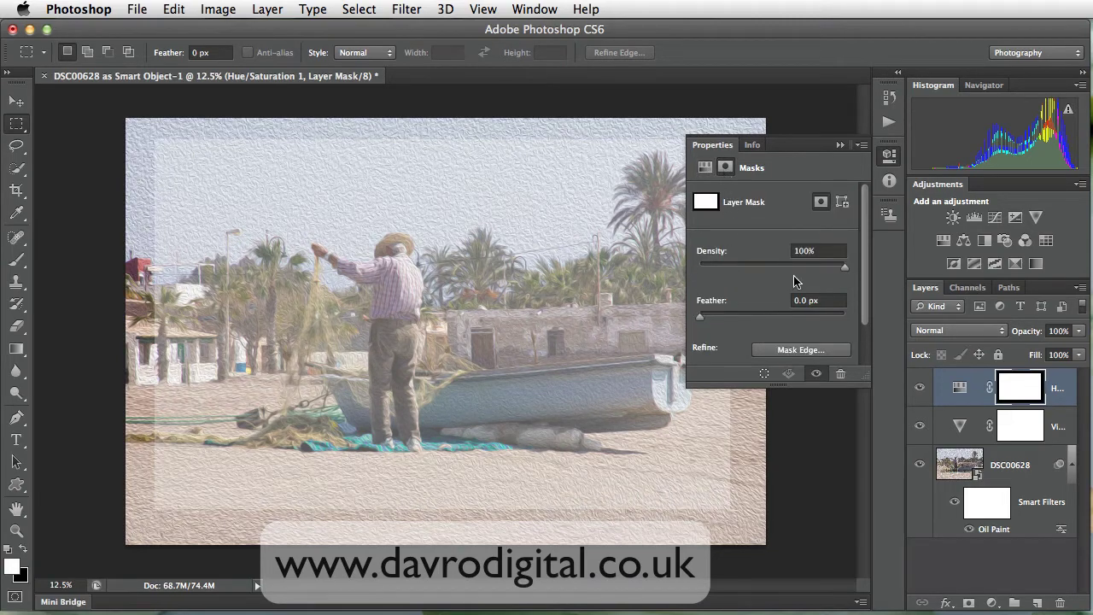
scroll(869, 294, down, 3)
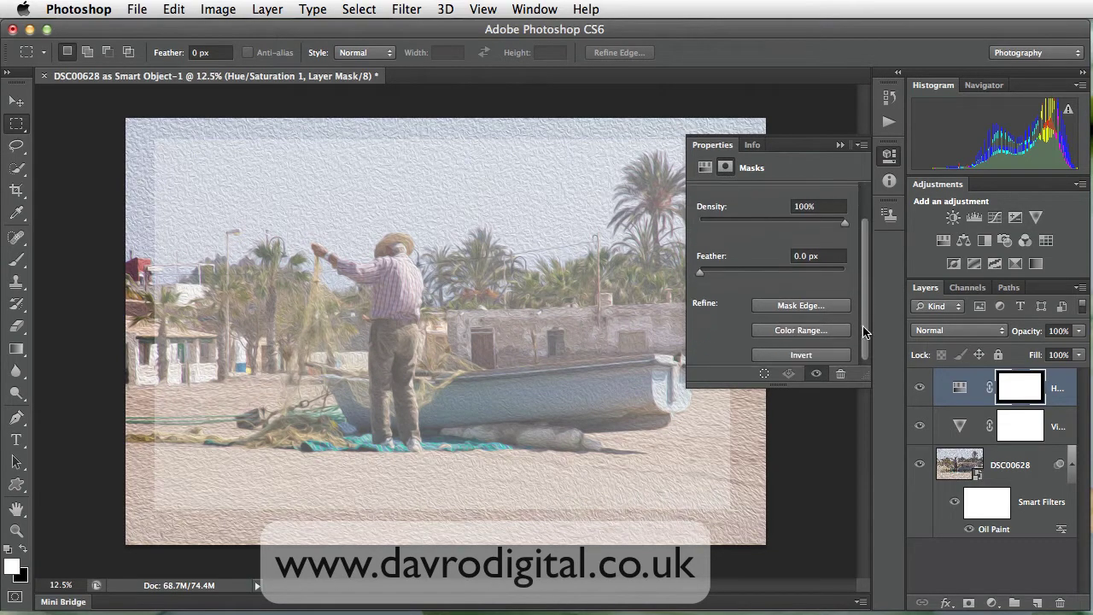
click(779, 355)
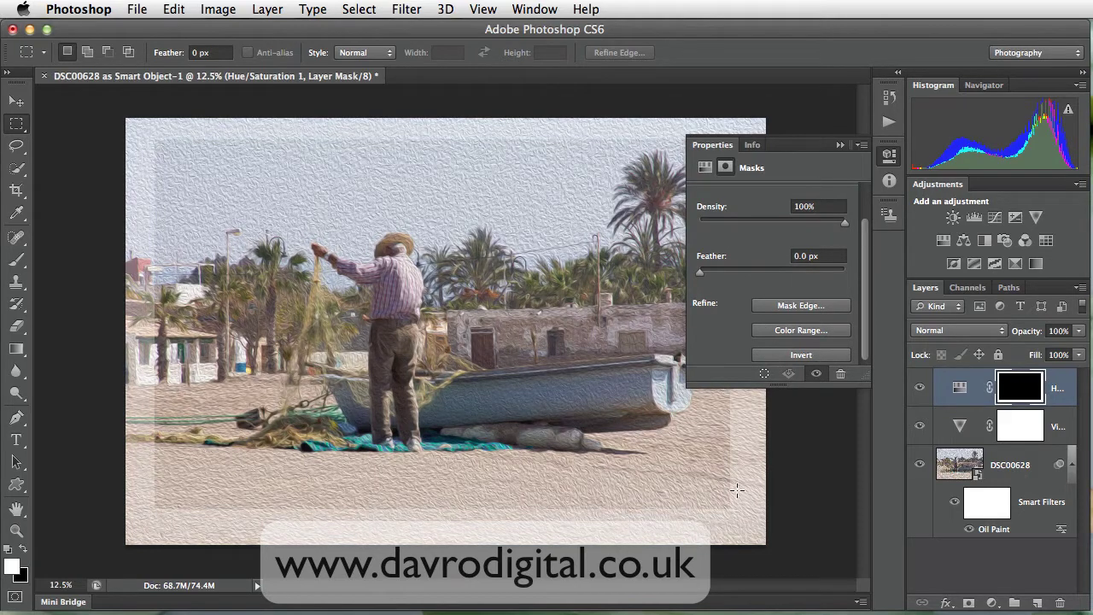
drag(740, 273, 789, 276)
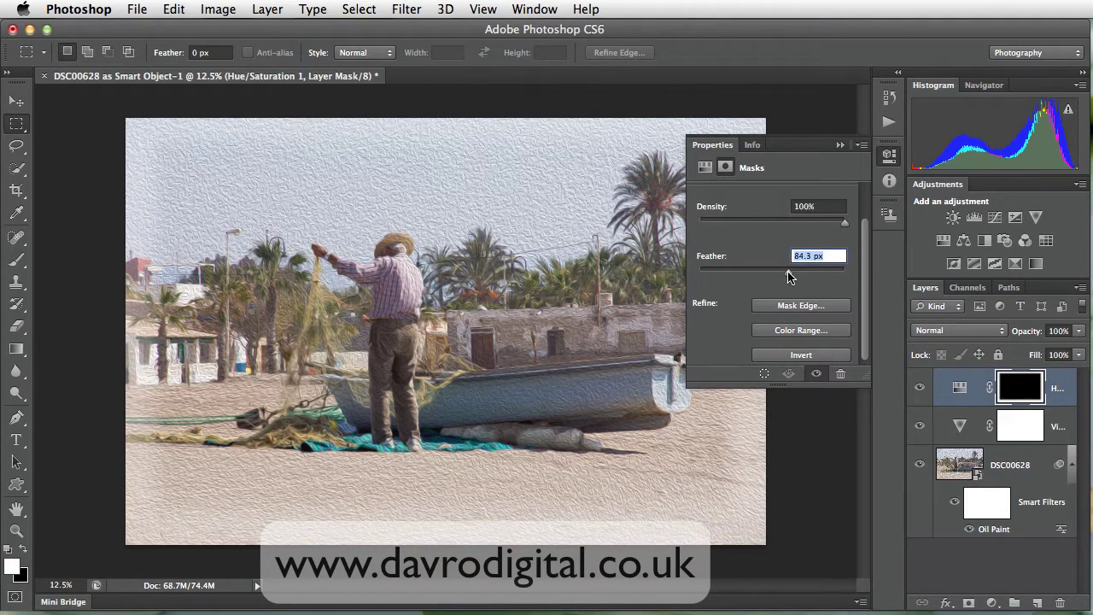
Set the Lightness of the Hue/Saturation border adjustment to +19
click(705, 167)
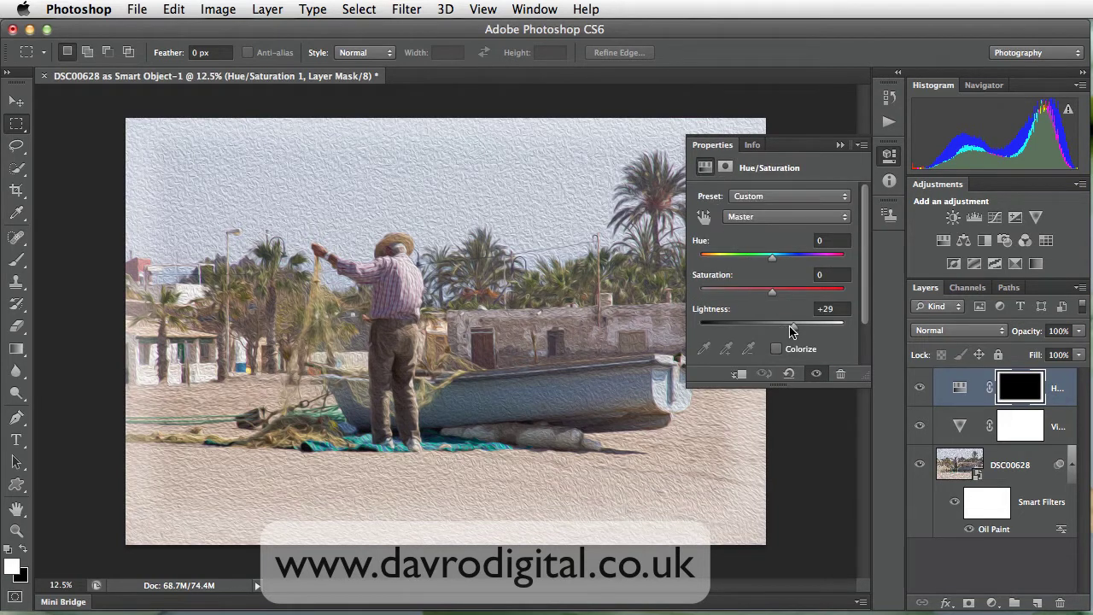
mouse_move(790, 331)
mouse_down()
mouse_move(770, 330)
mouse_move(782, 331)
mouse_up()
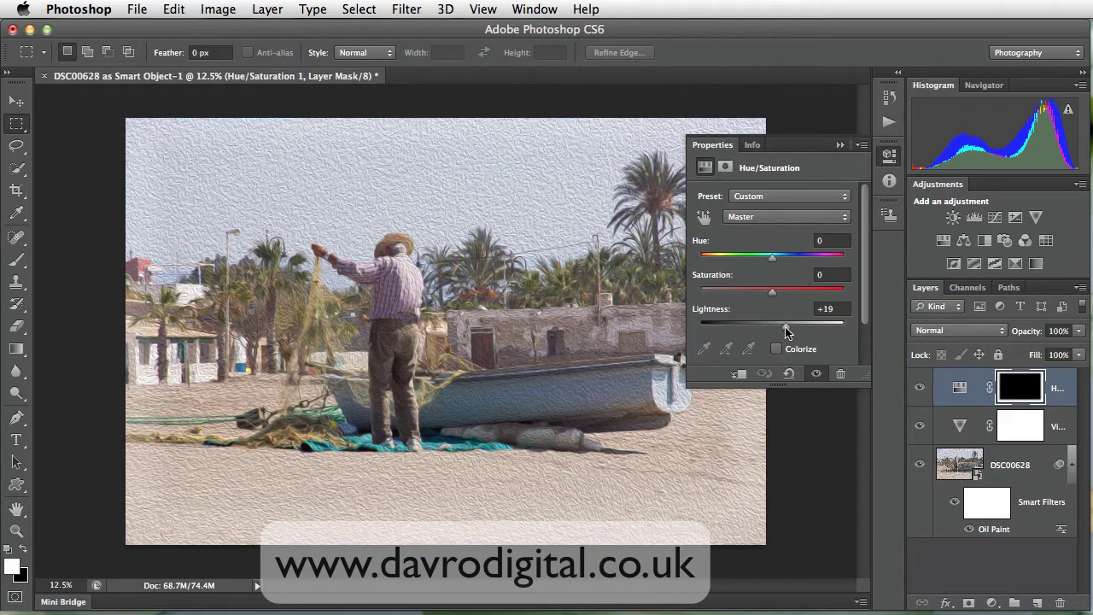
click(840, 145)
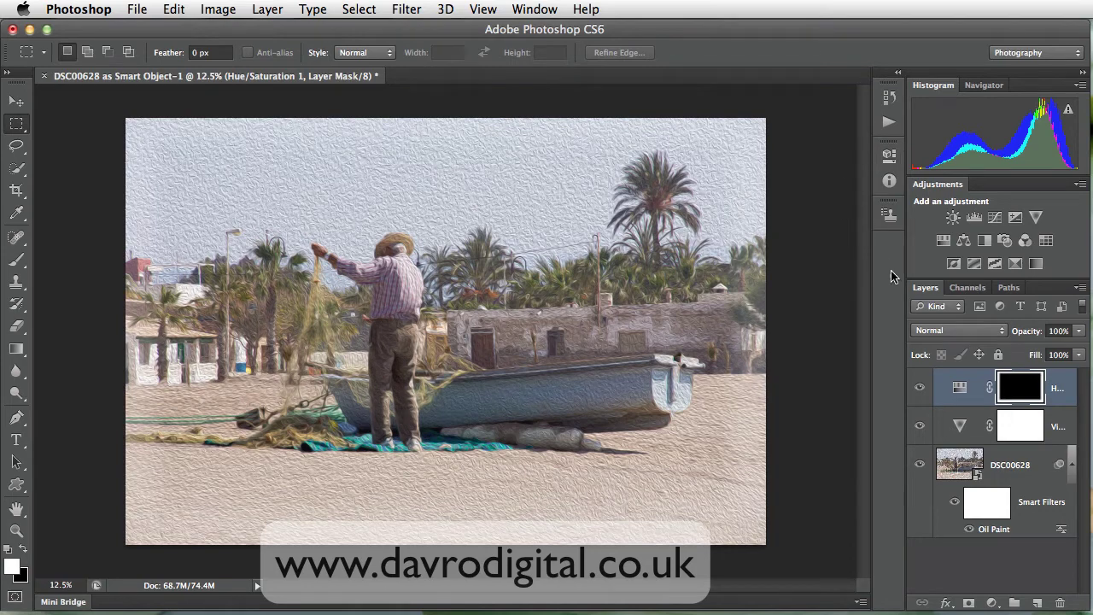
Open the DSC00628 smart object's raw settings, set Clarity to +10 and Vibrance to +15, and apply them
double_click(953, 463)
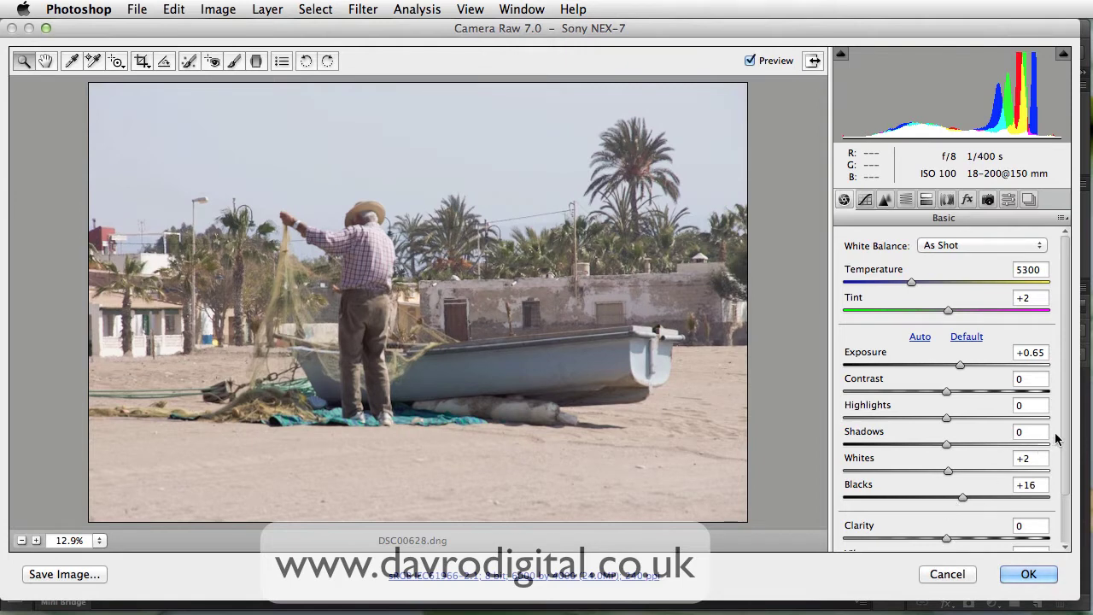
scroll(1068, 444, down, 3)
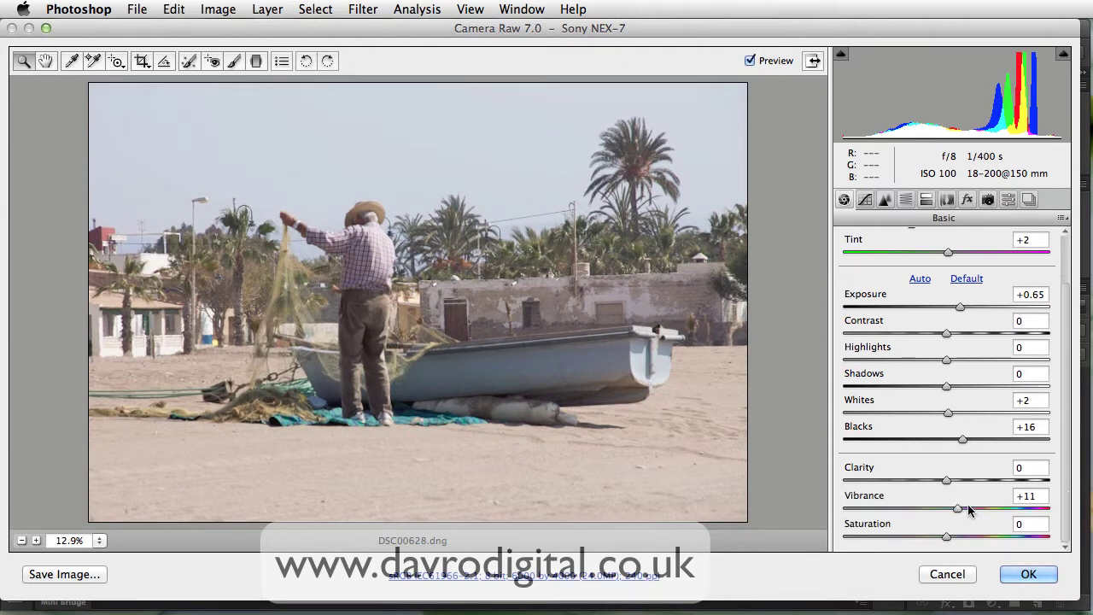
drag(958, 507, 957, 481)
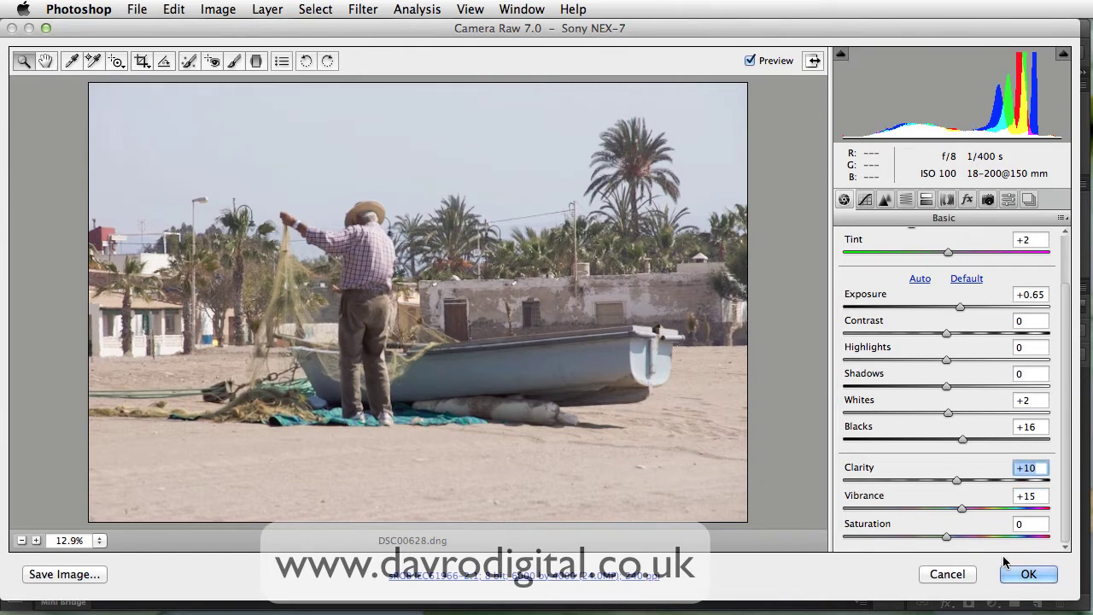
click(1020, 572)
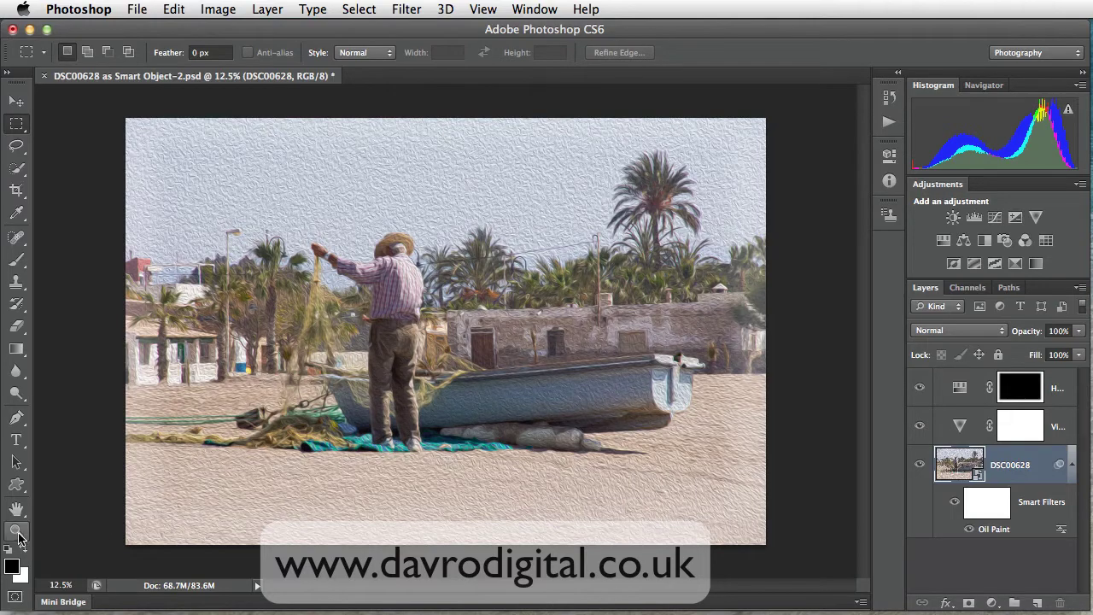
Examine the oil paint brush texture at 100% on the building, the fisherman's shirt and the palms
double_click(17, 531)
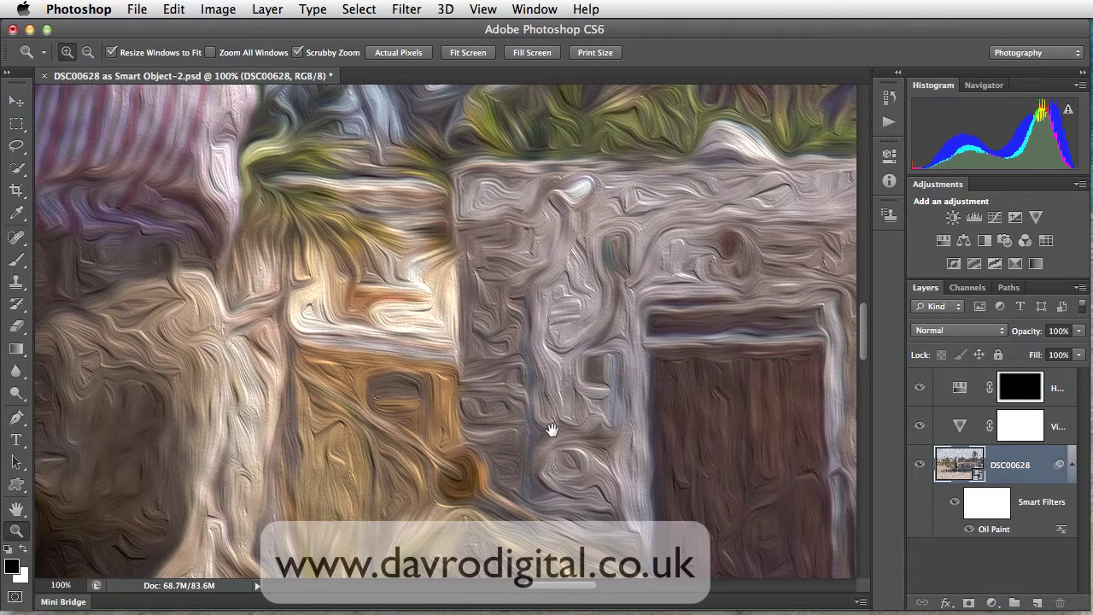
drag(550, 429, 626, 411)
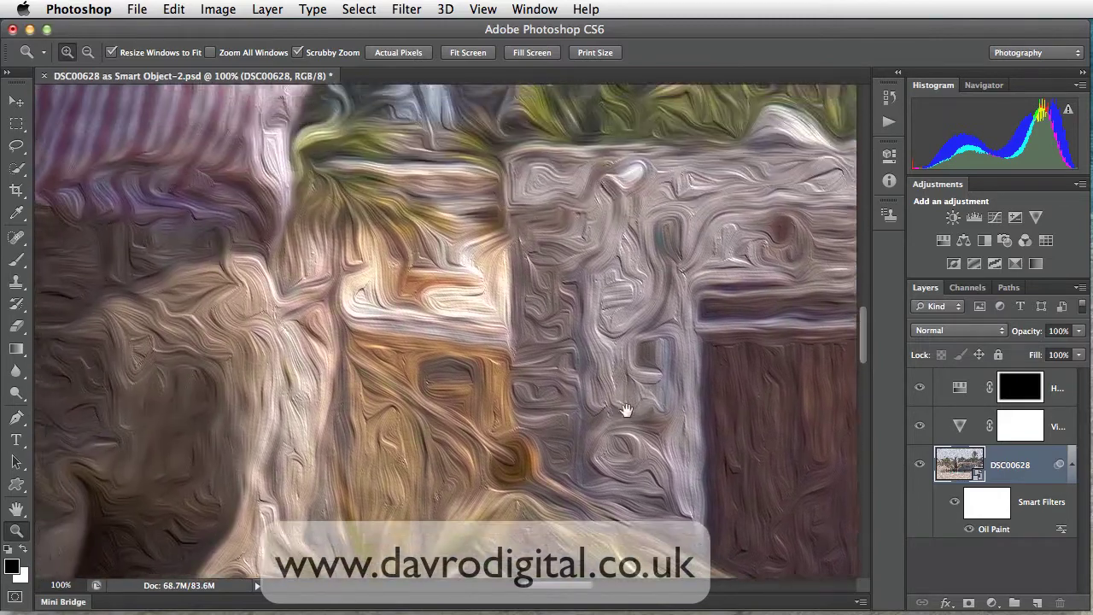
drag(478, 256, 569, 378)
drag(538, 258, 675, 478)
drag(376, 370, 755, 377)
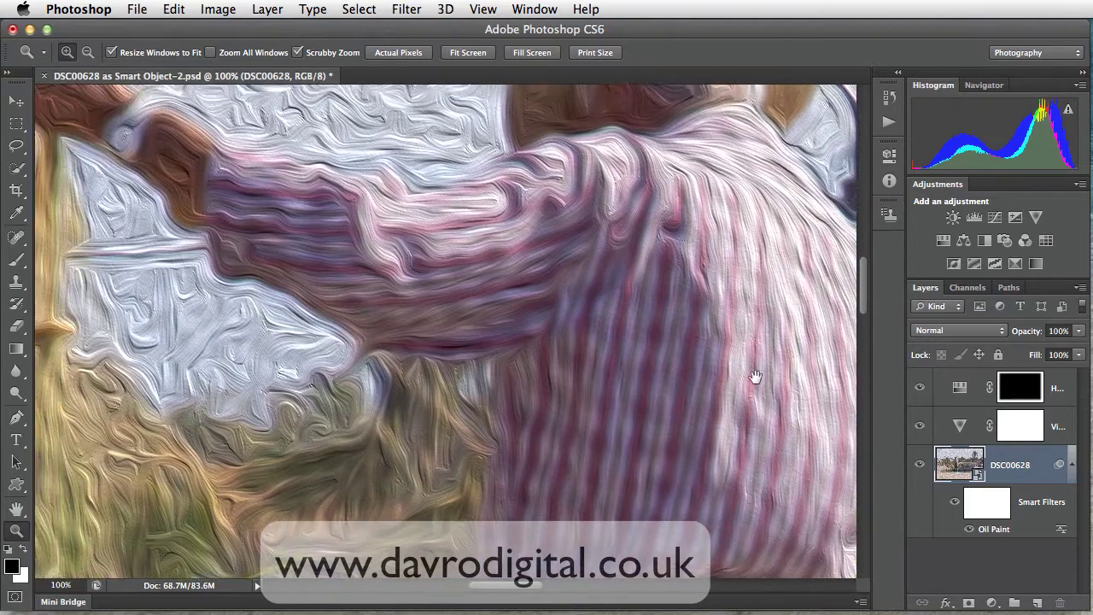
drag(376, 254, 547, 264)
drag(257, 298, 635, 310)
drag(478, 332, 546, 335)
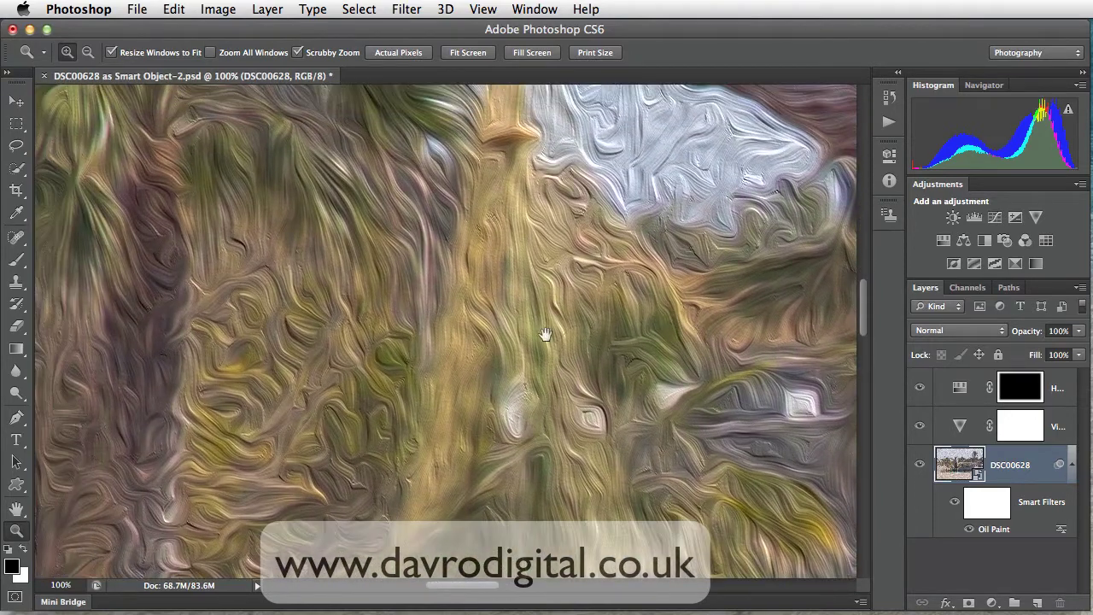
drag(446, 329, 492, 318)
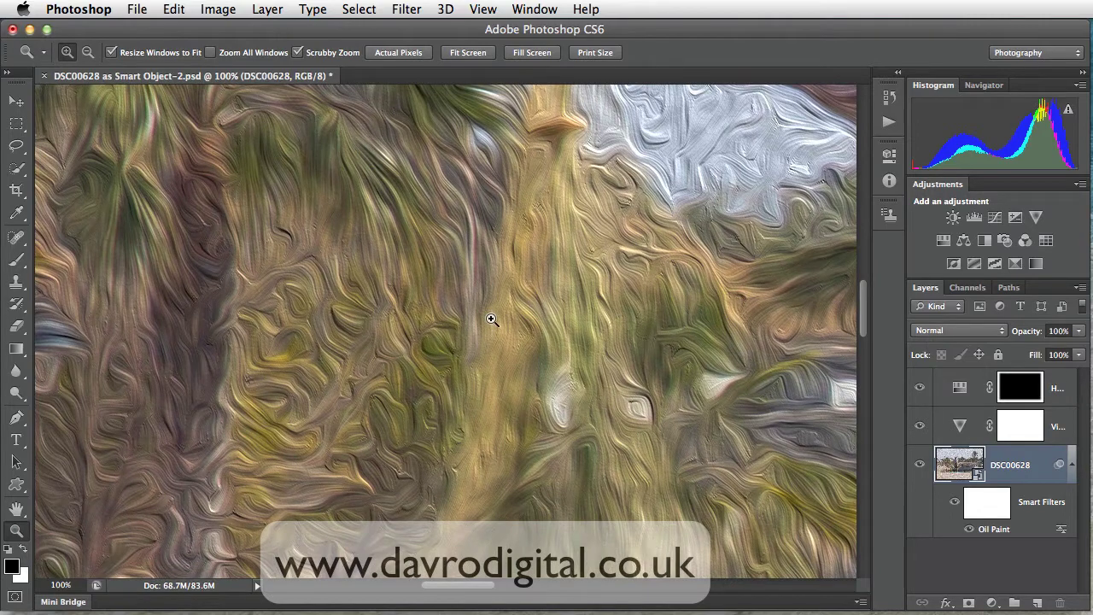
Fit the whole picture on screen and collapse the smart filter list of the DSC00628 layer
key(super+0)
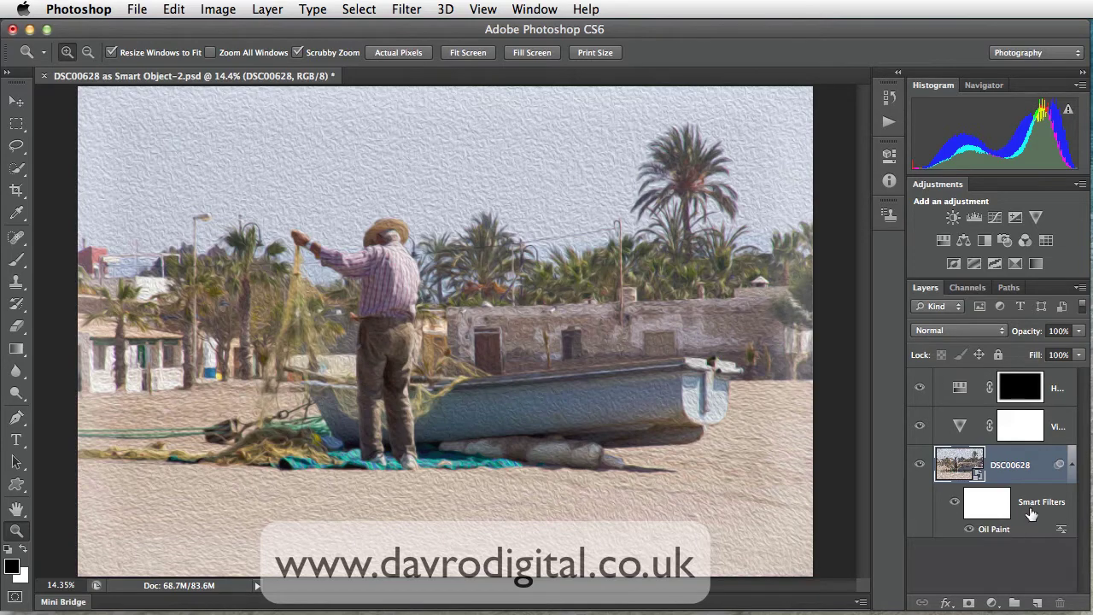
click(1072, 465)
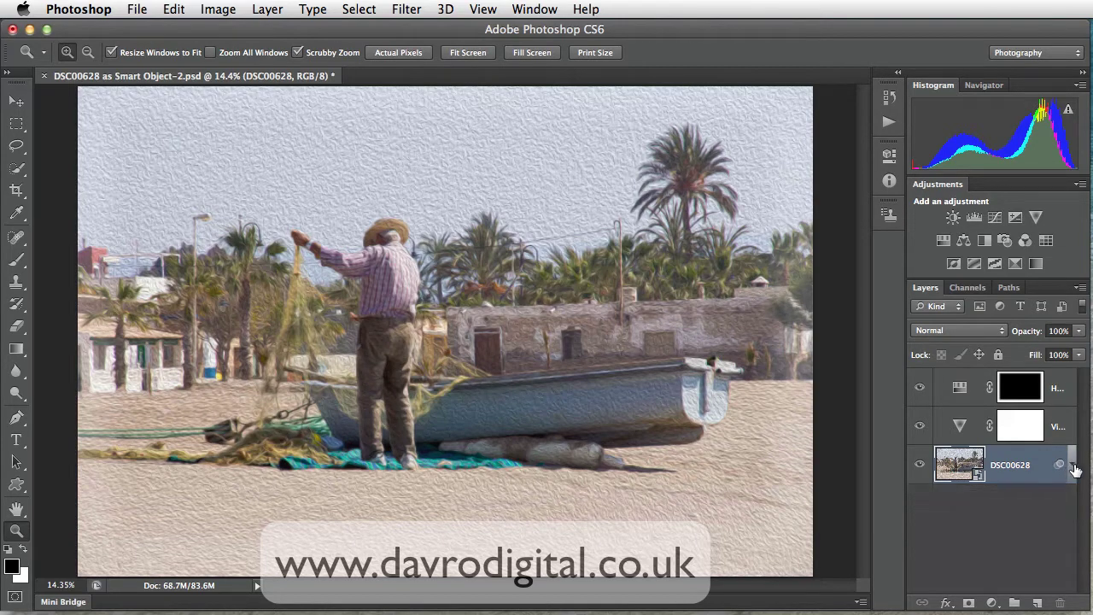